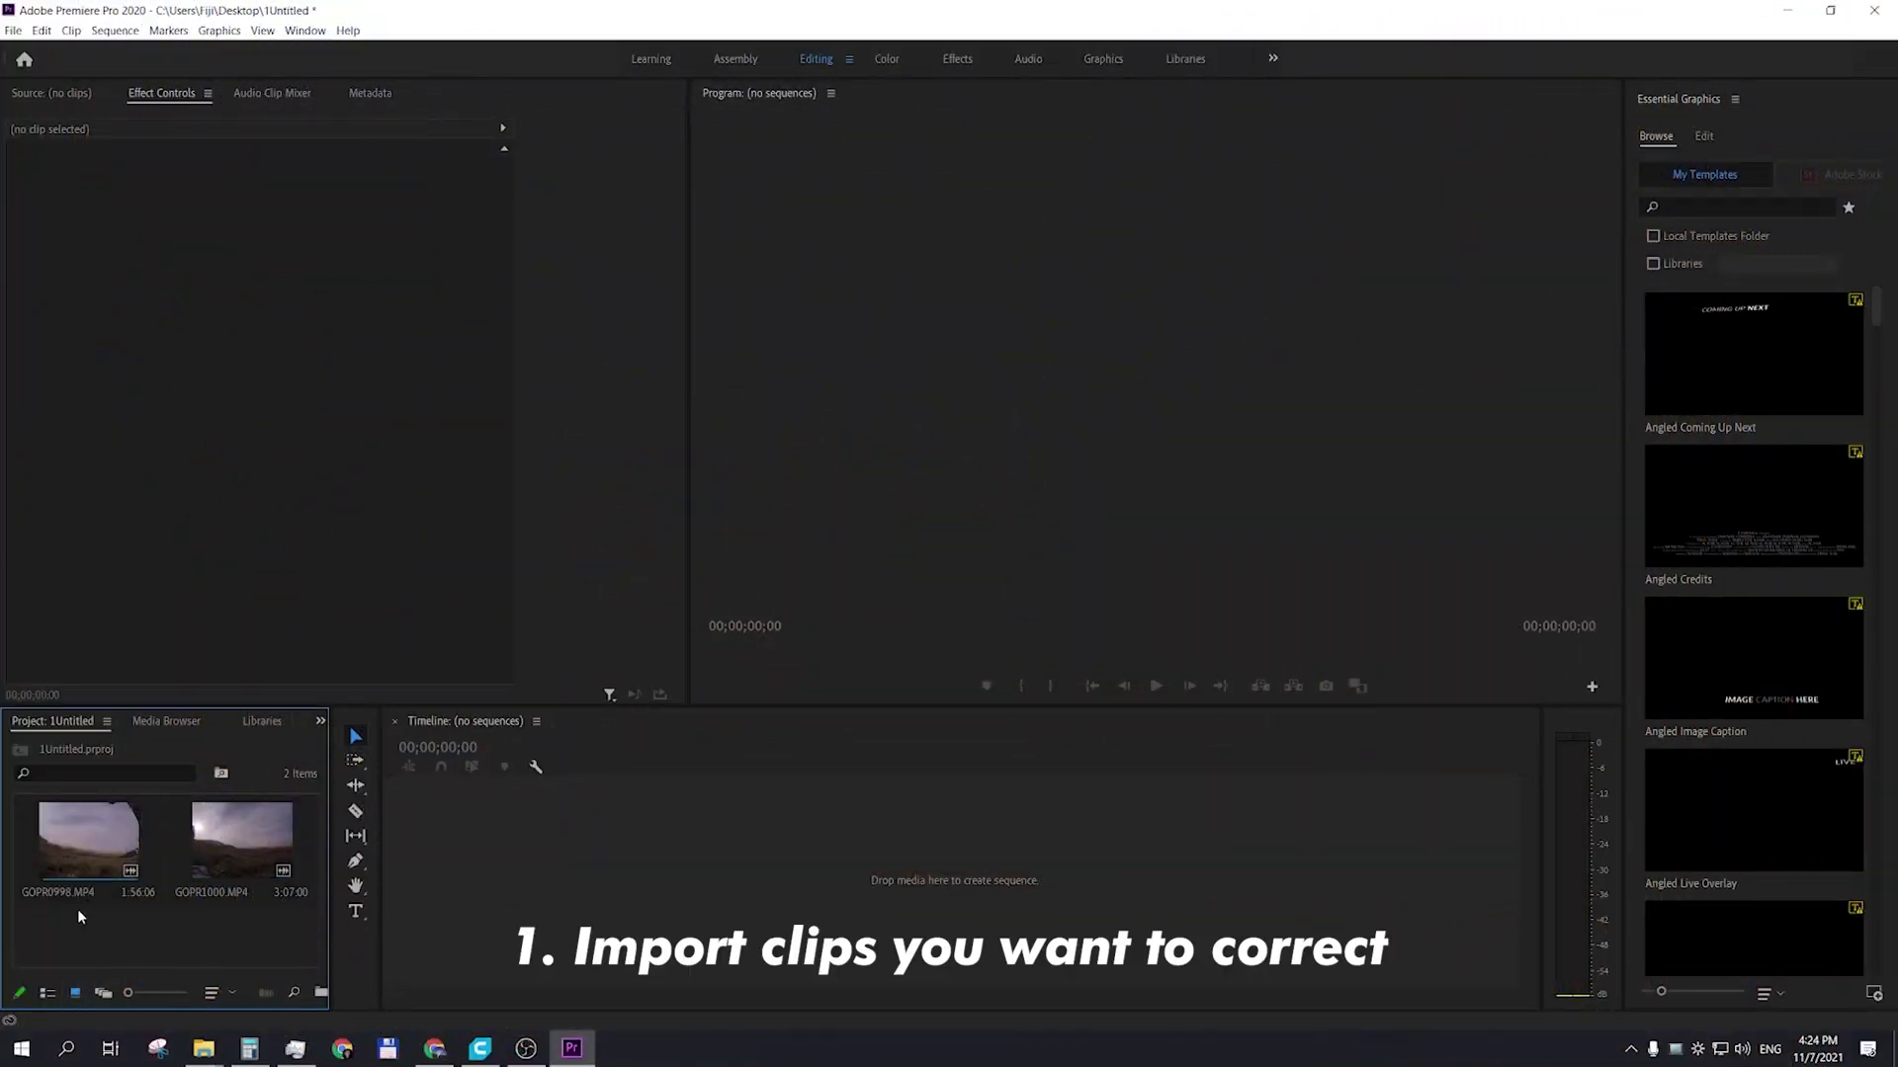
- Marquee-select the imported GOPR0998.MP4 and GOPR1000.MP4 clips in the Project panel
left_click_drag(95, 926, 228, 841)
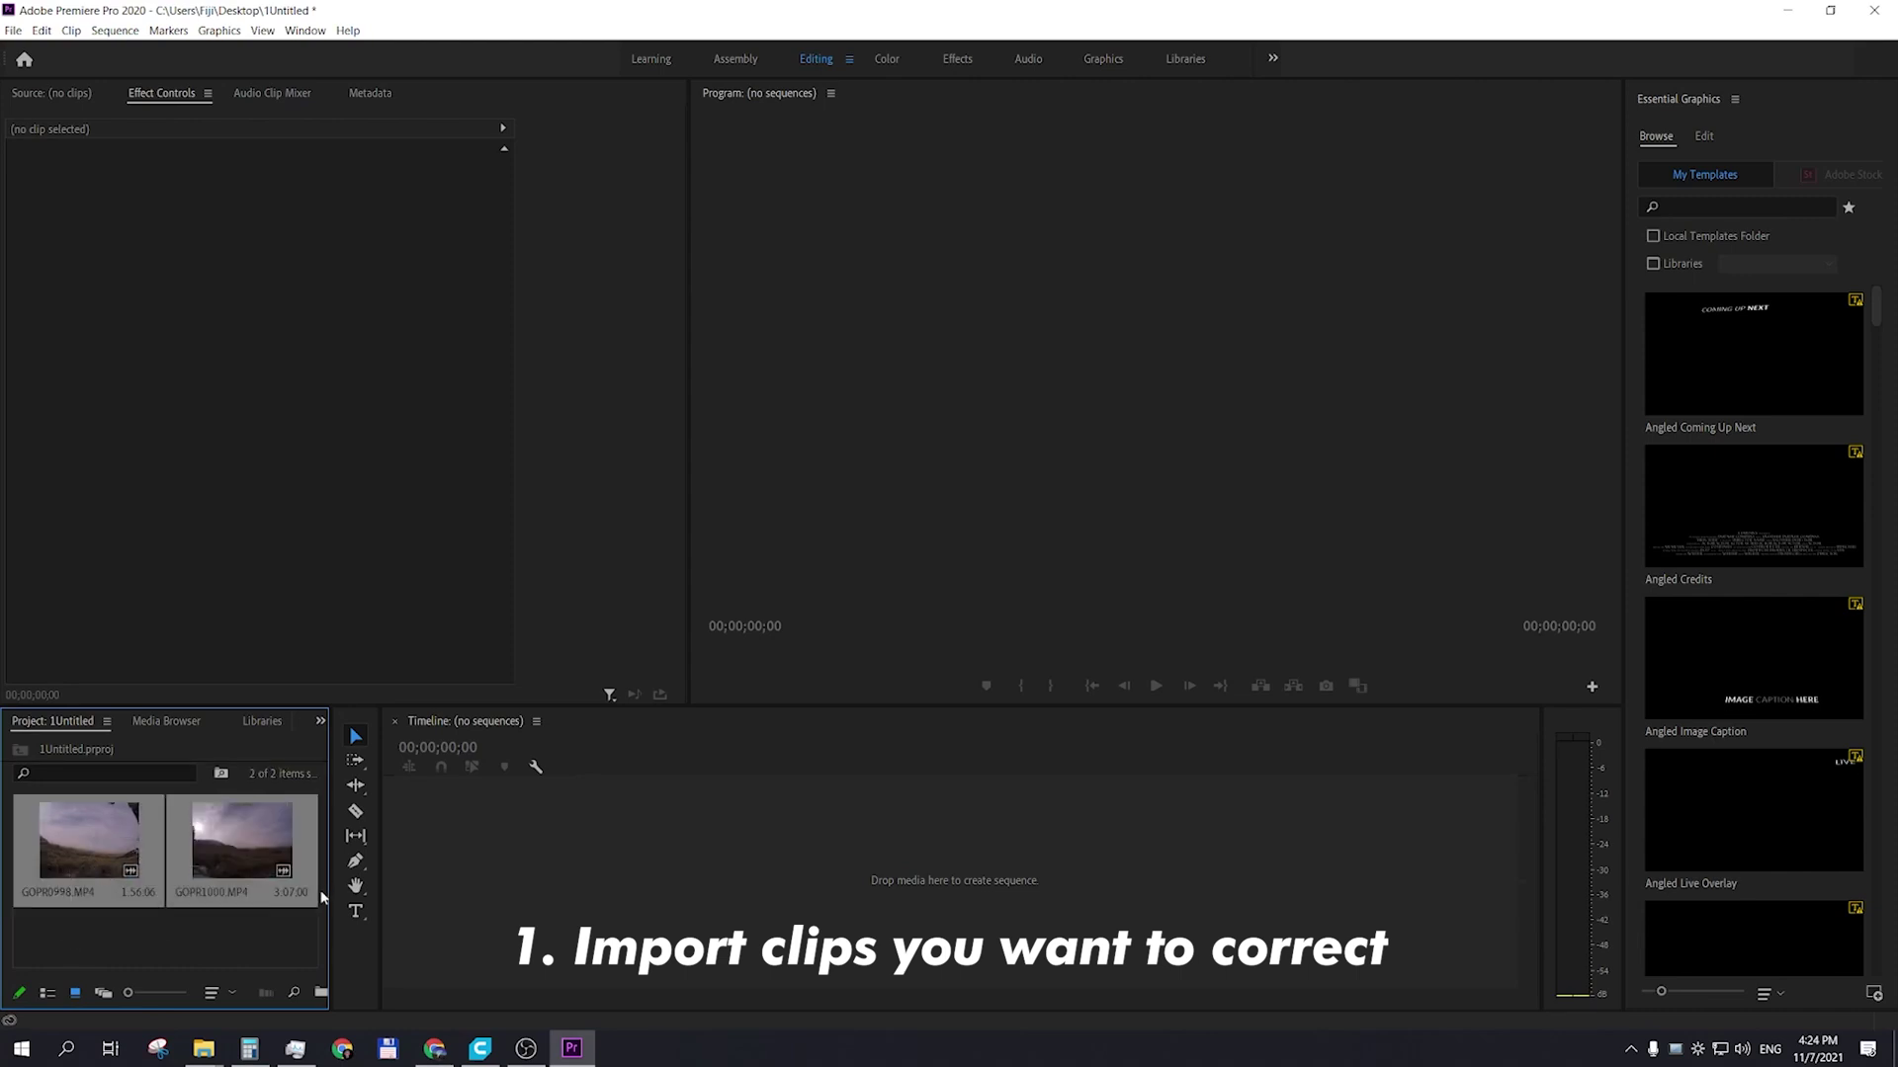
- Open the New Sequence dialog showing the custom 123 preset (4000×3000, 29.97 fps)
left_click(12, 31)
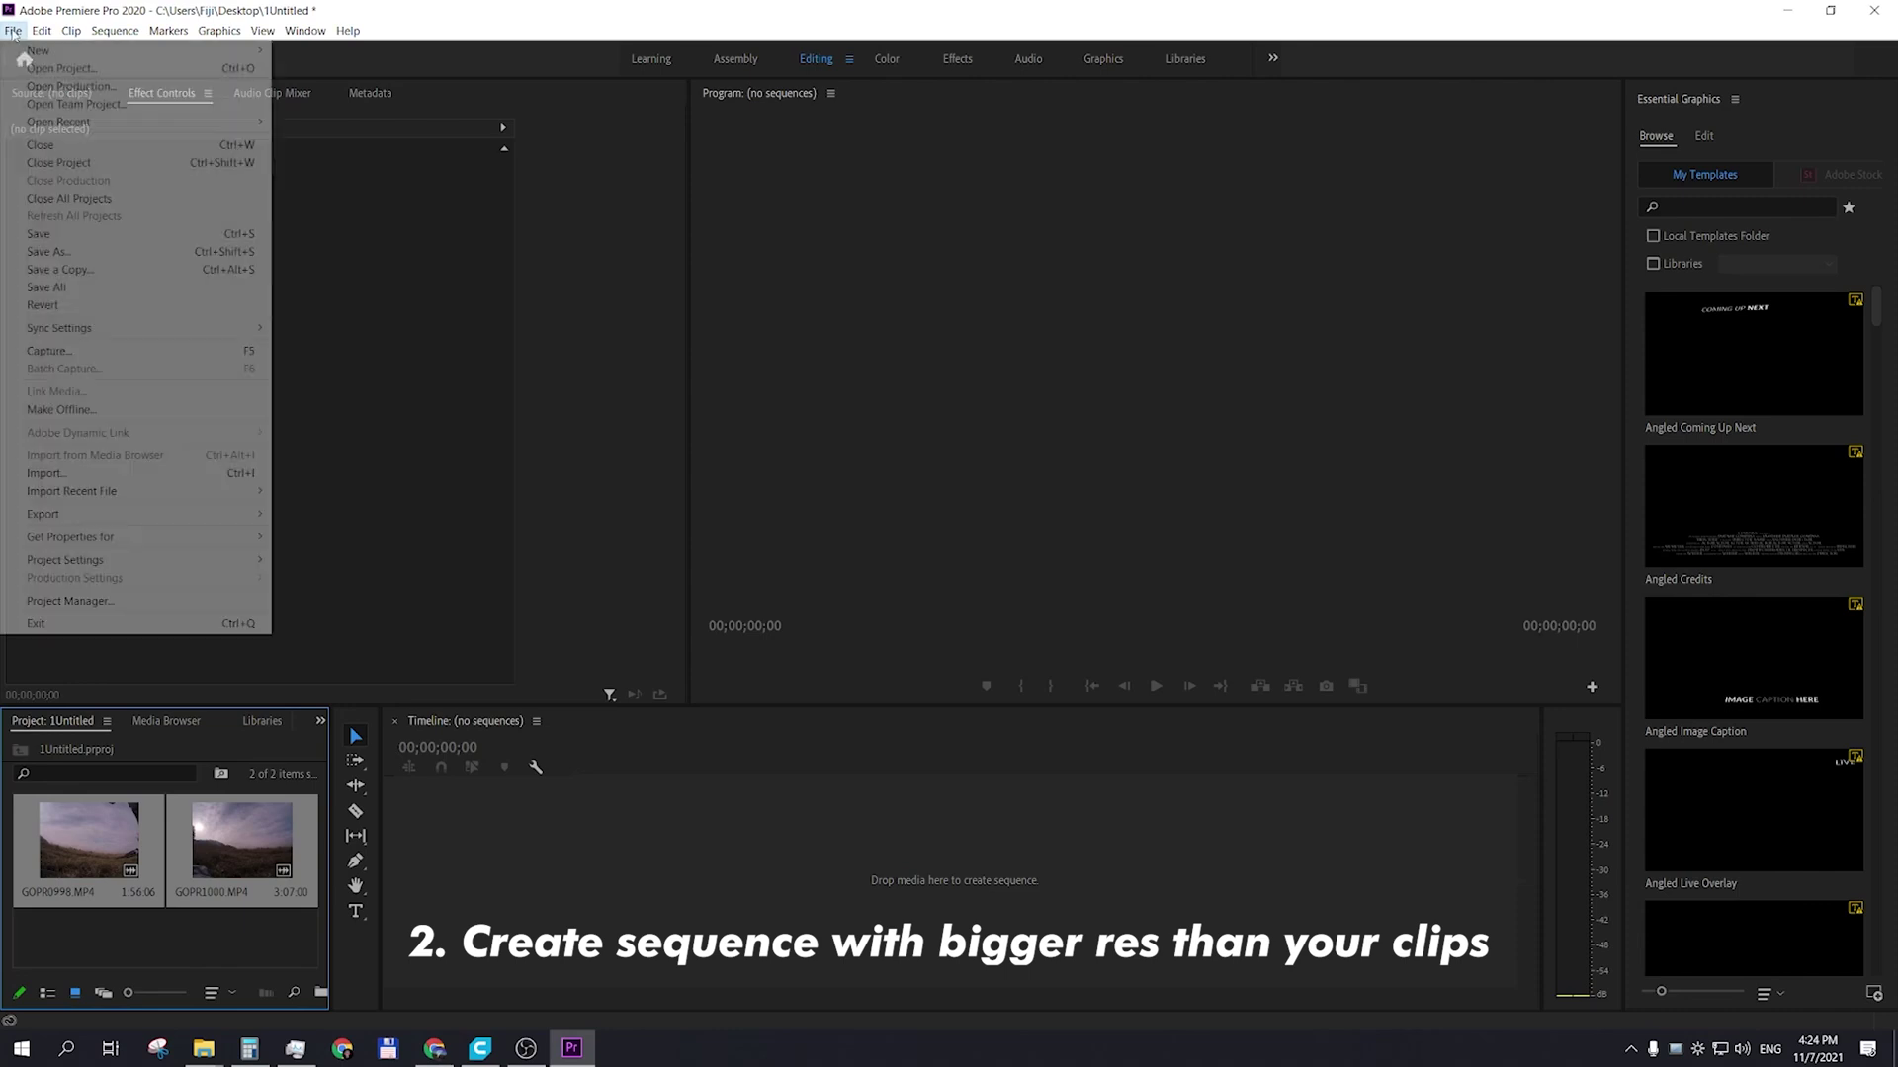
mouse_move(206, 55)
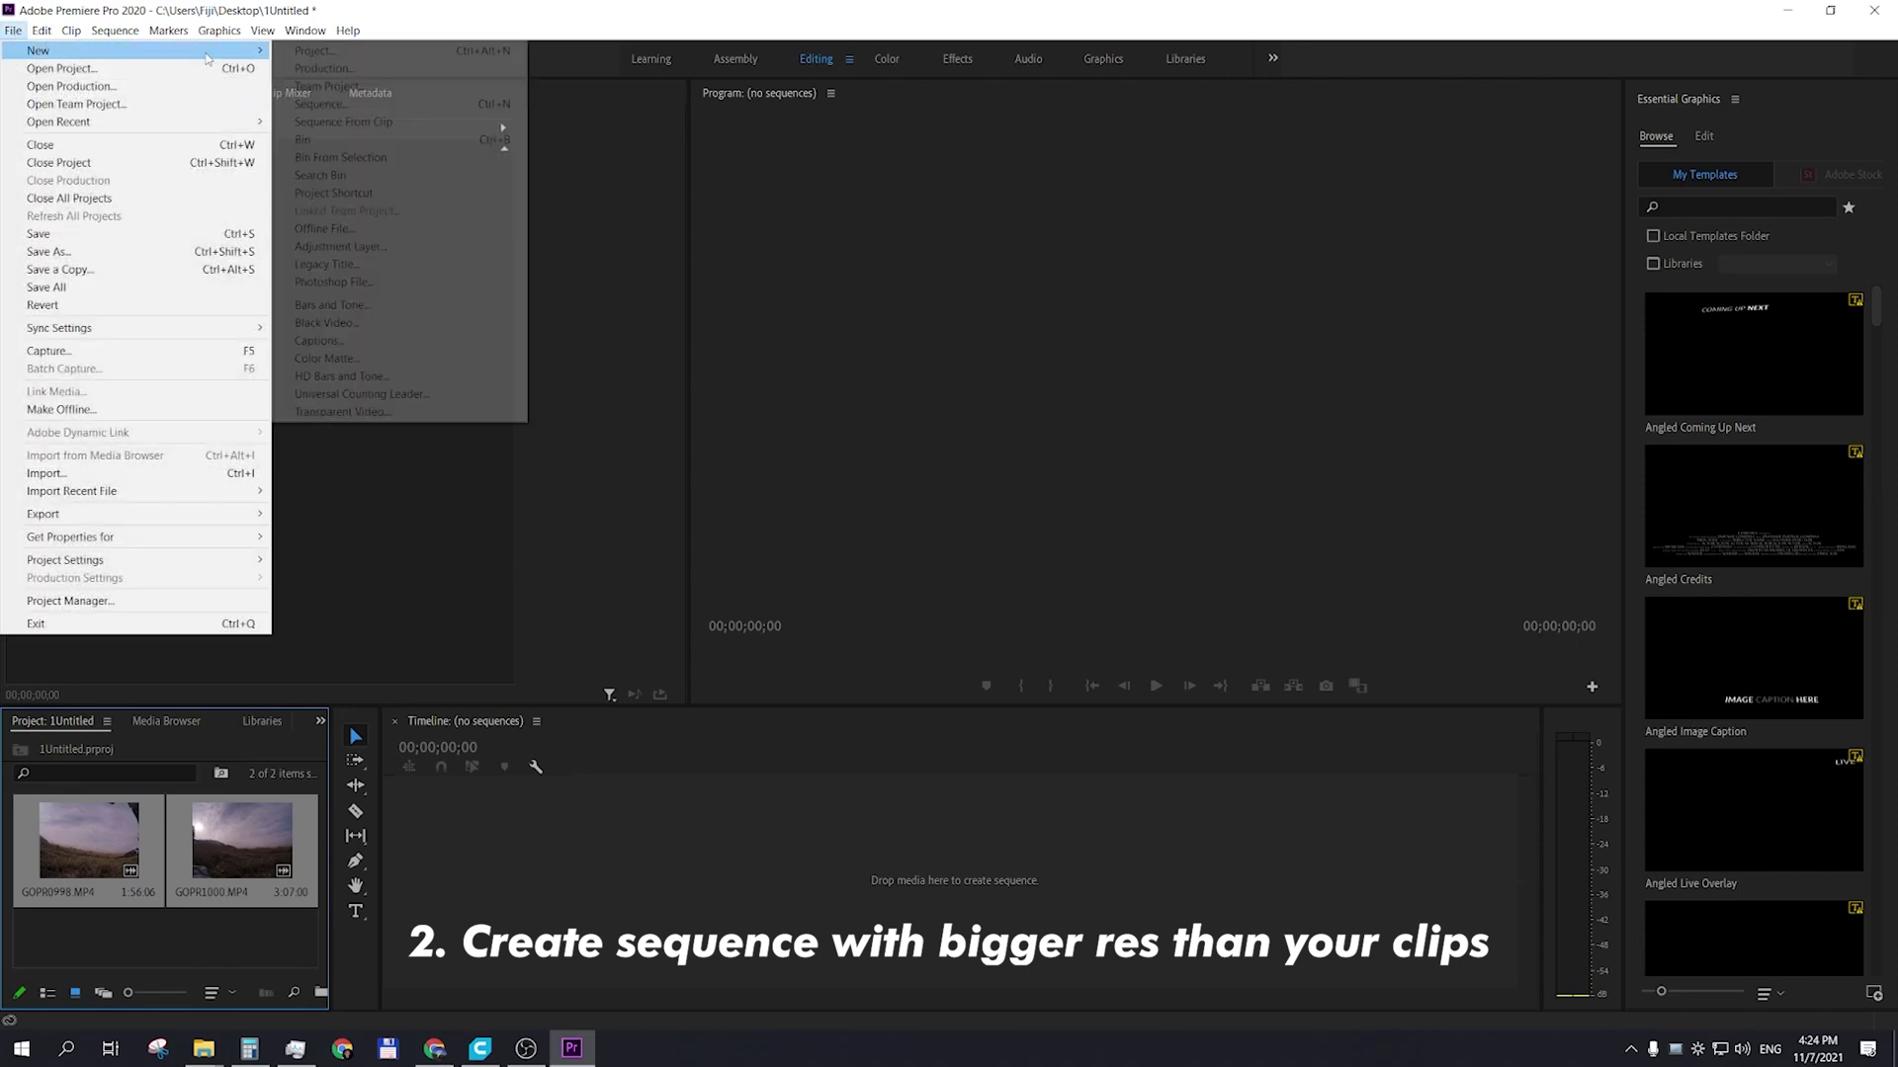
left_click(331, 104)
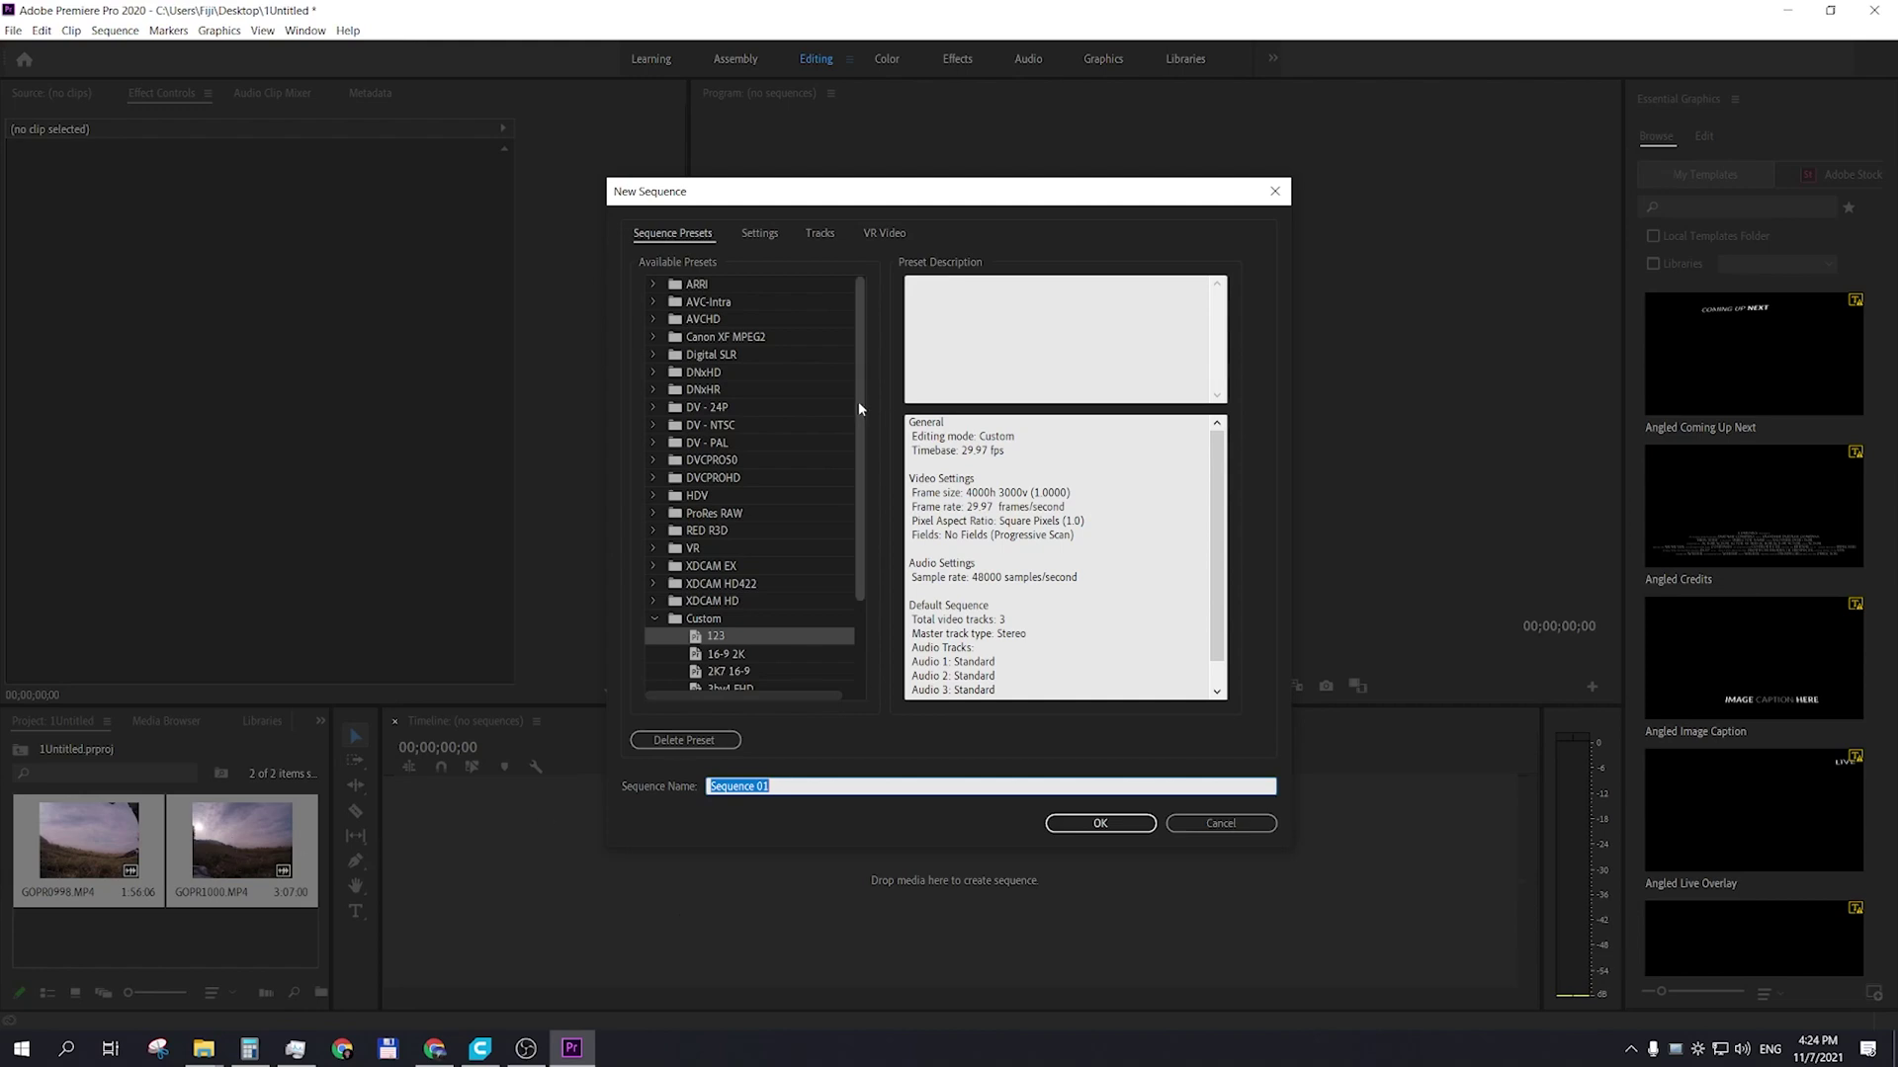
- On the Settings tab, keep Custom editing mode and a 29.97 fps timebase
left_click(762, 234)
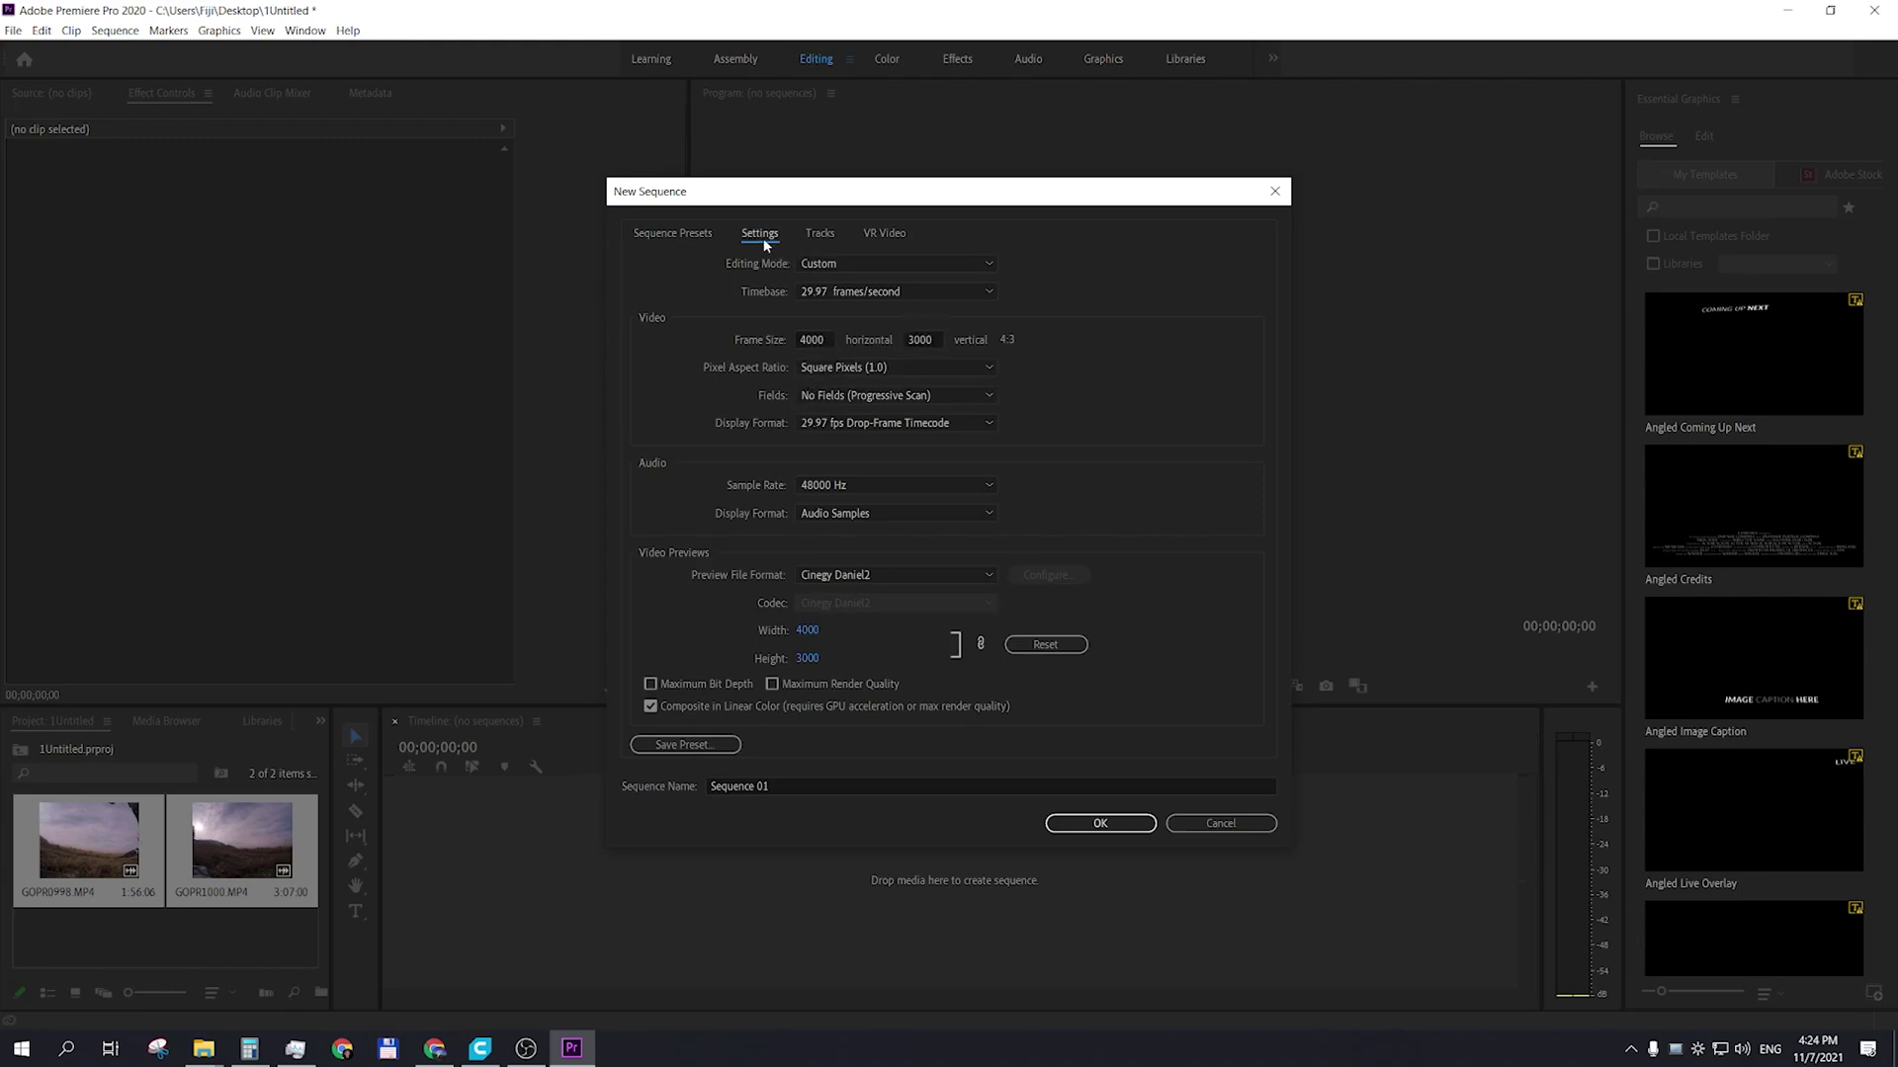
left_click(836, 269)
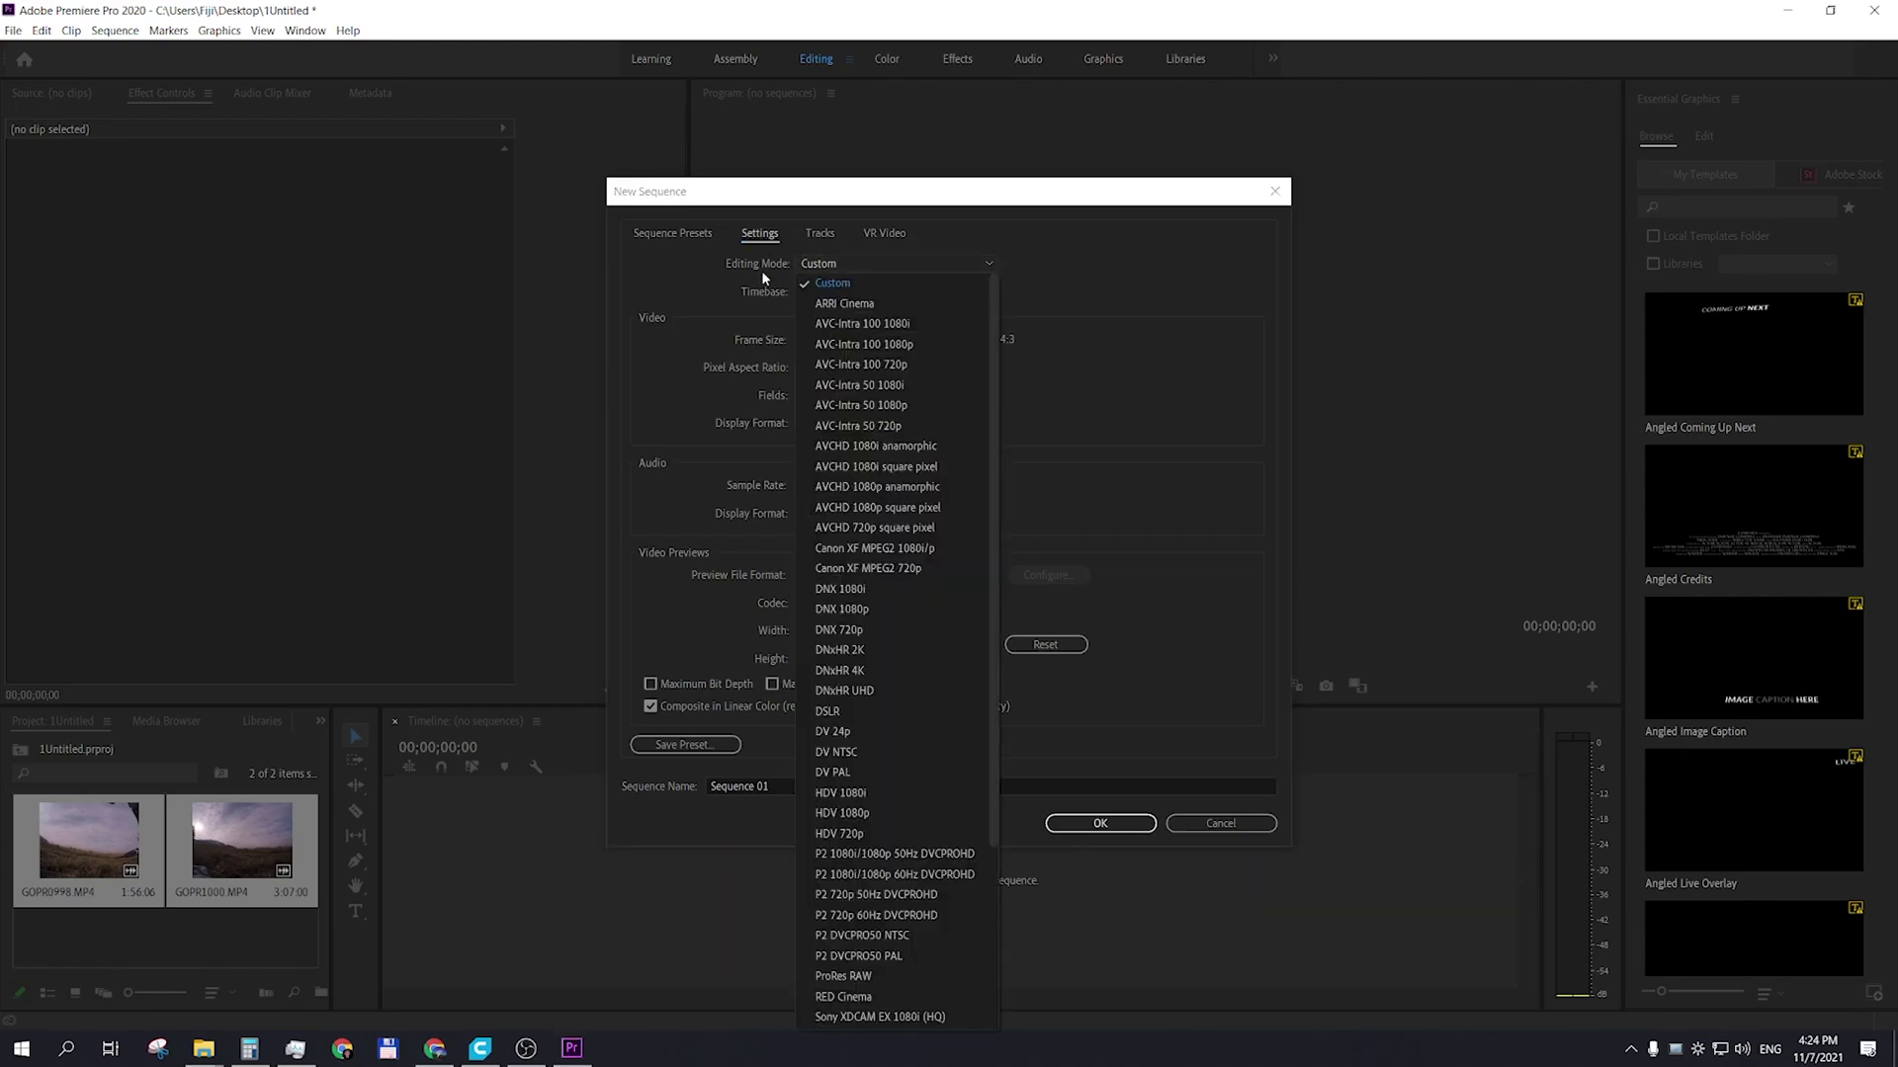
left_click(845, 290)
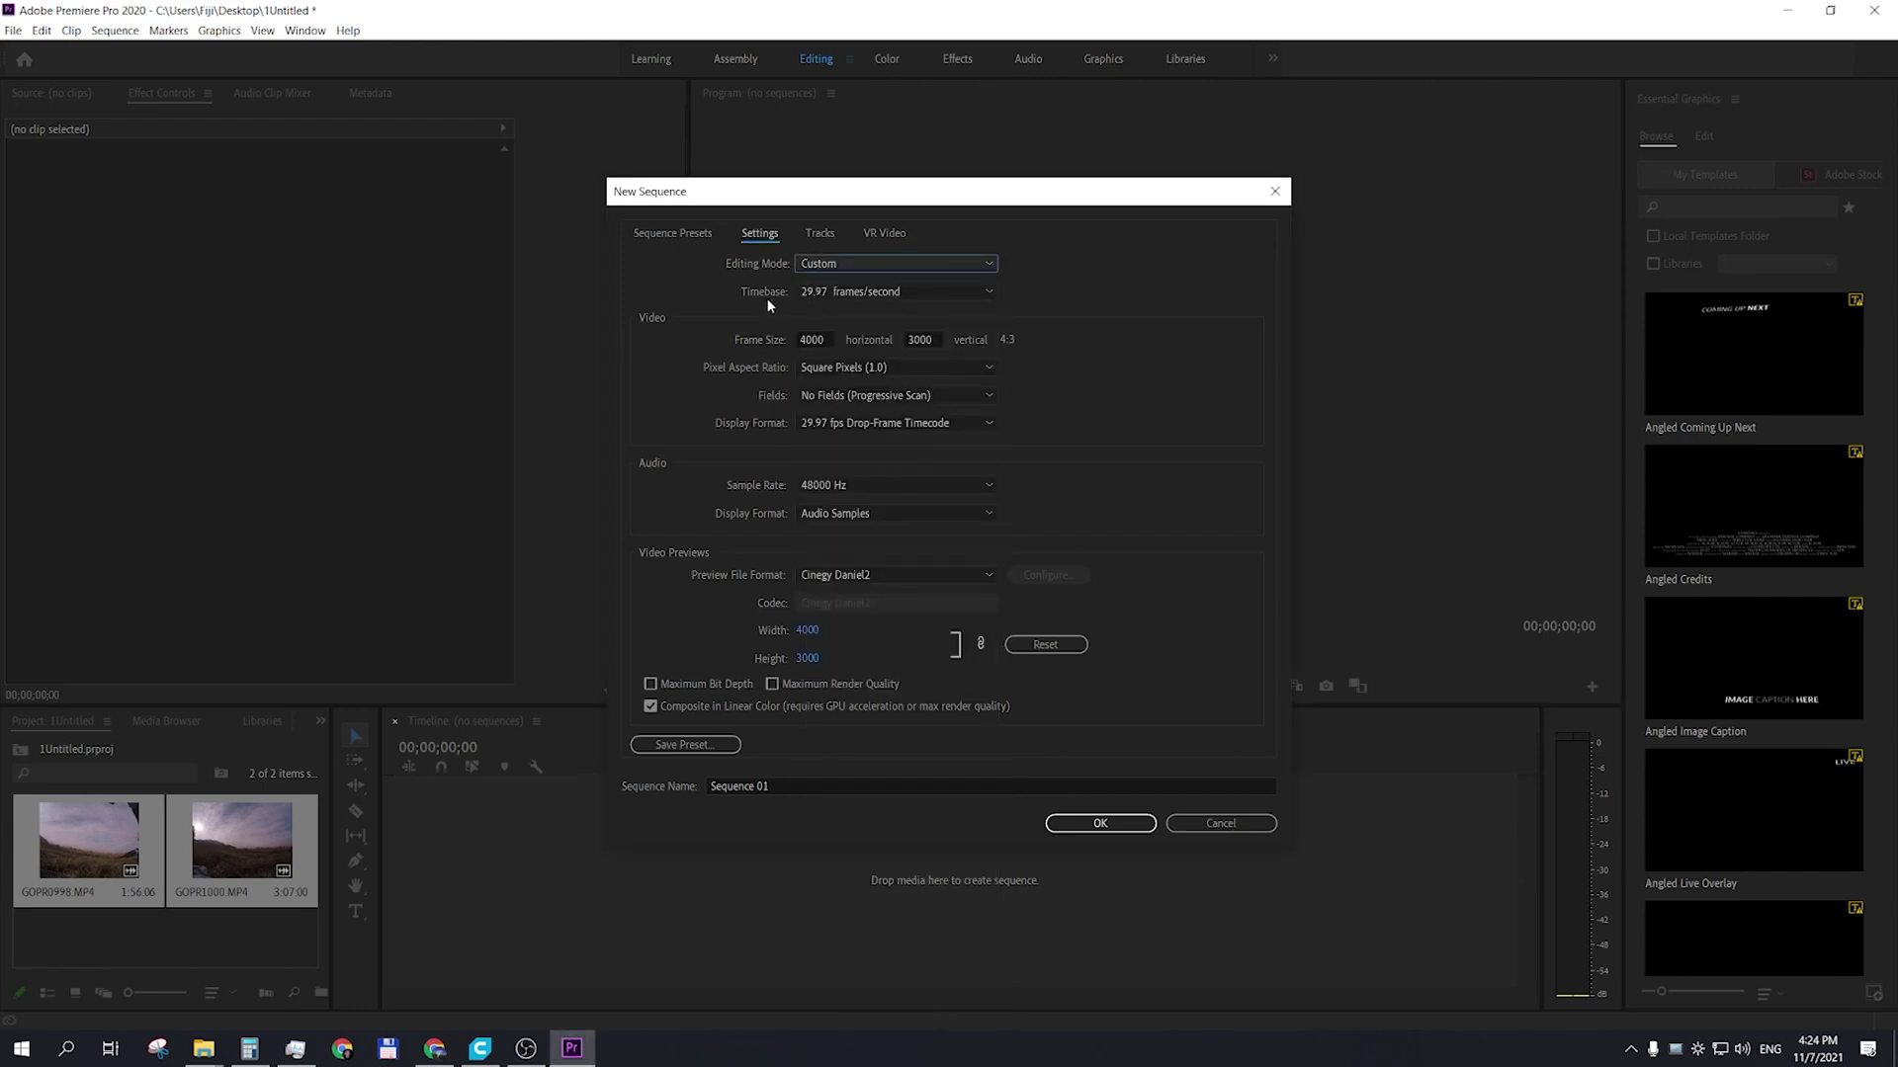
left_click(824, 292)
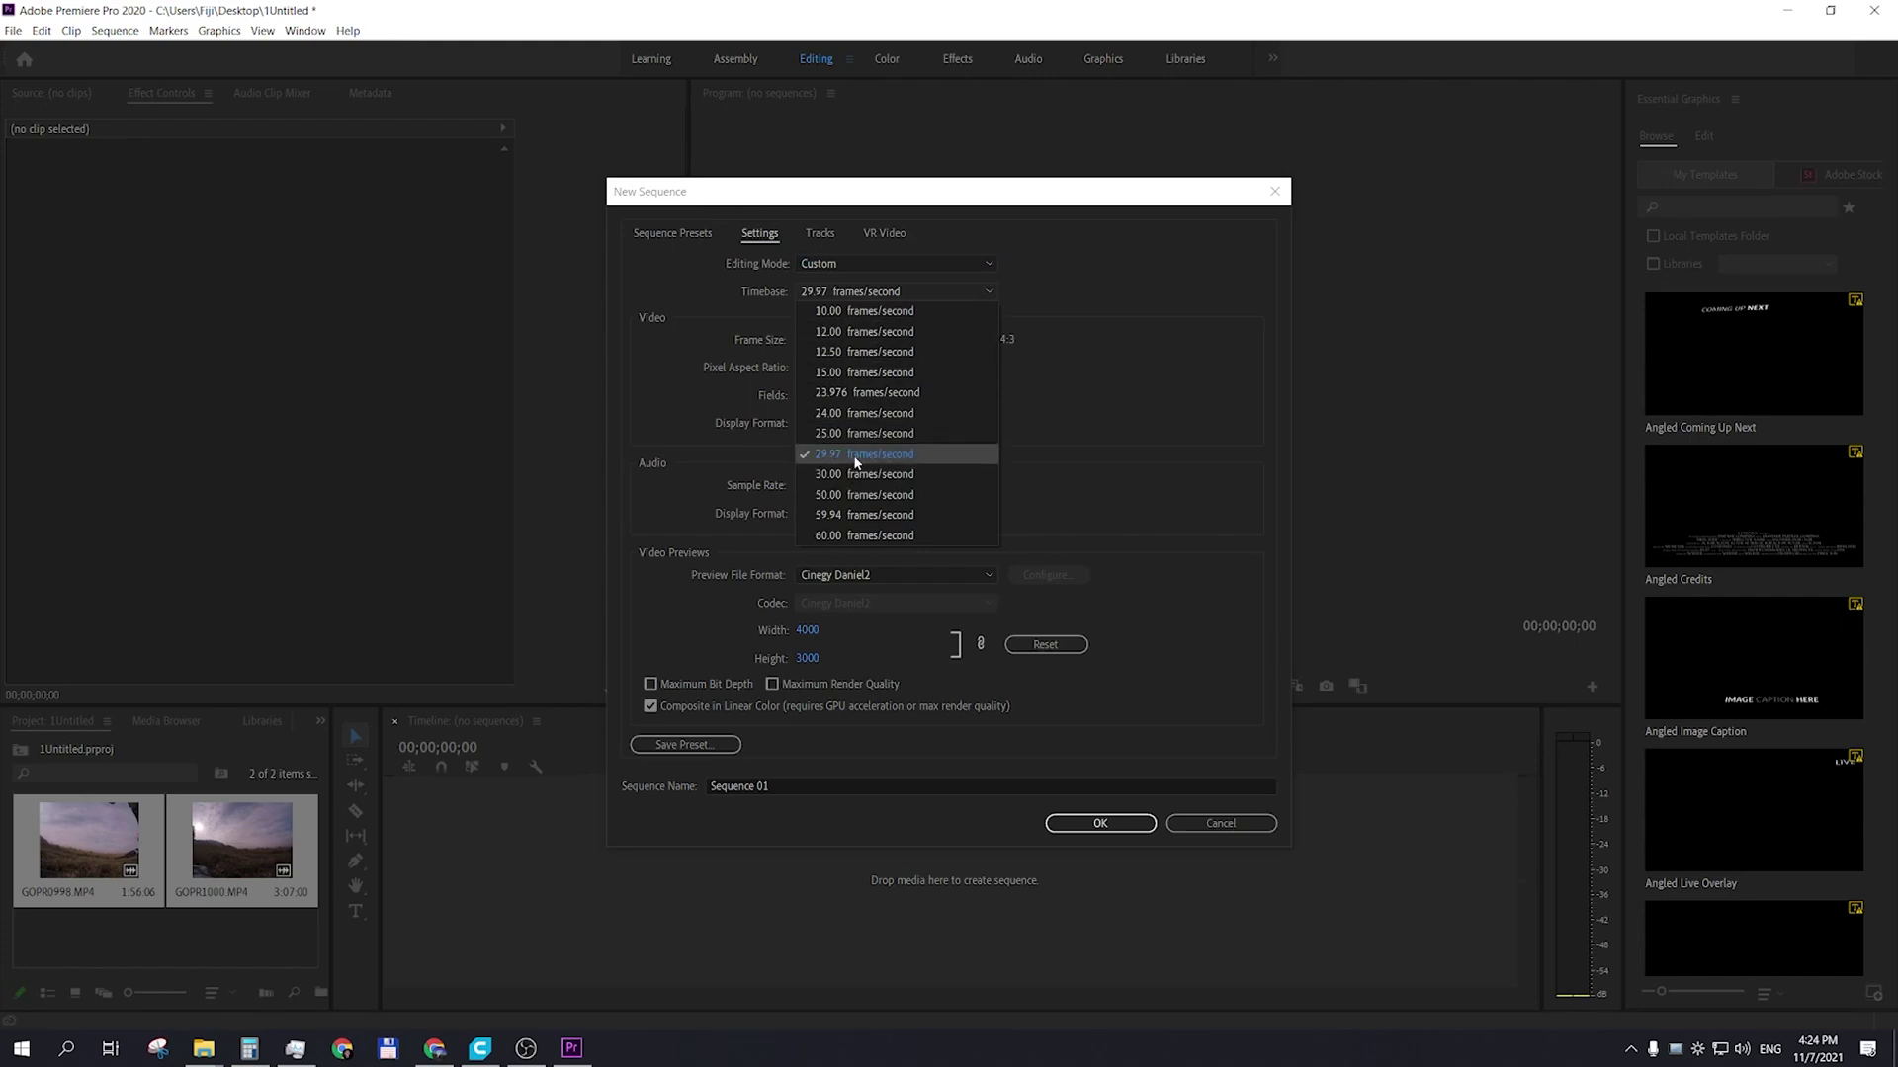
left_click(1075, 417)
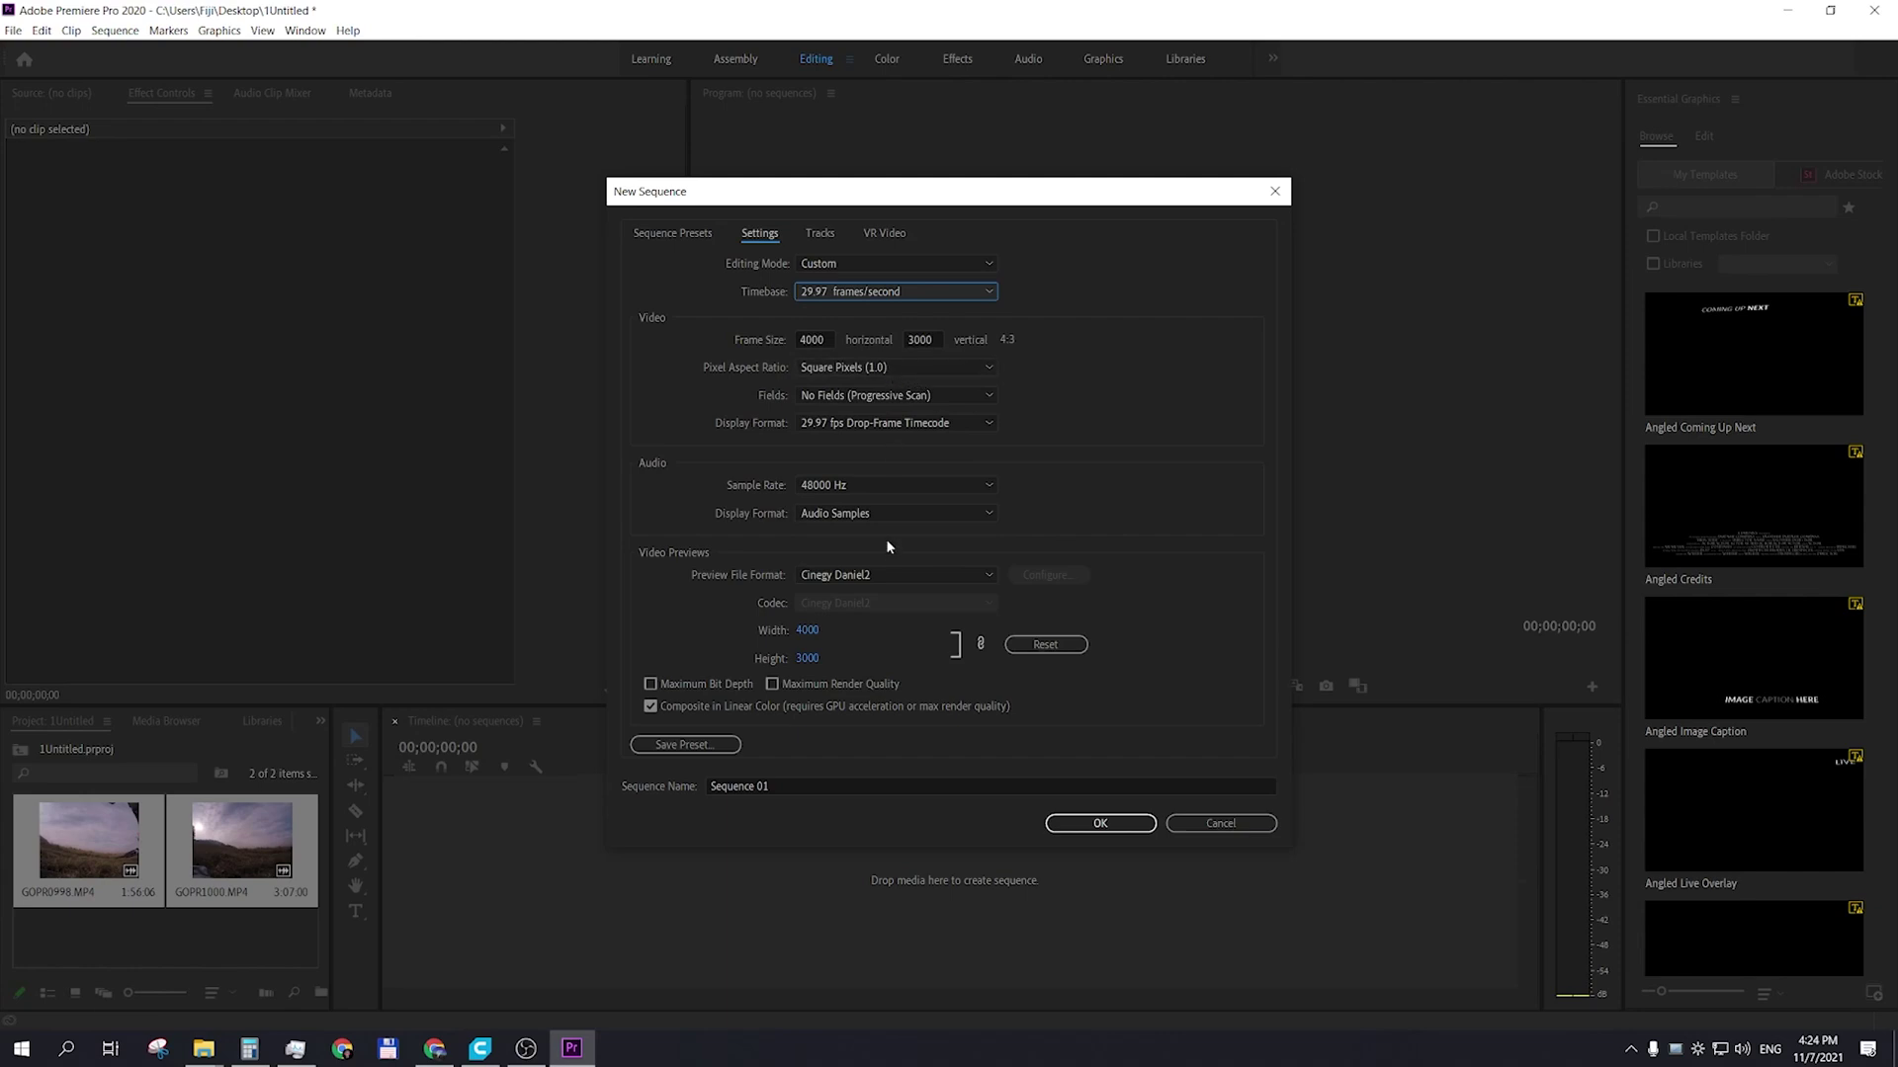
- Confirm square pixels and the 4000×3000 frame size
left_click(894, 371)
left_click(1114, 456)
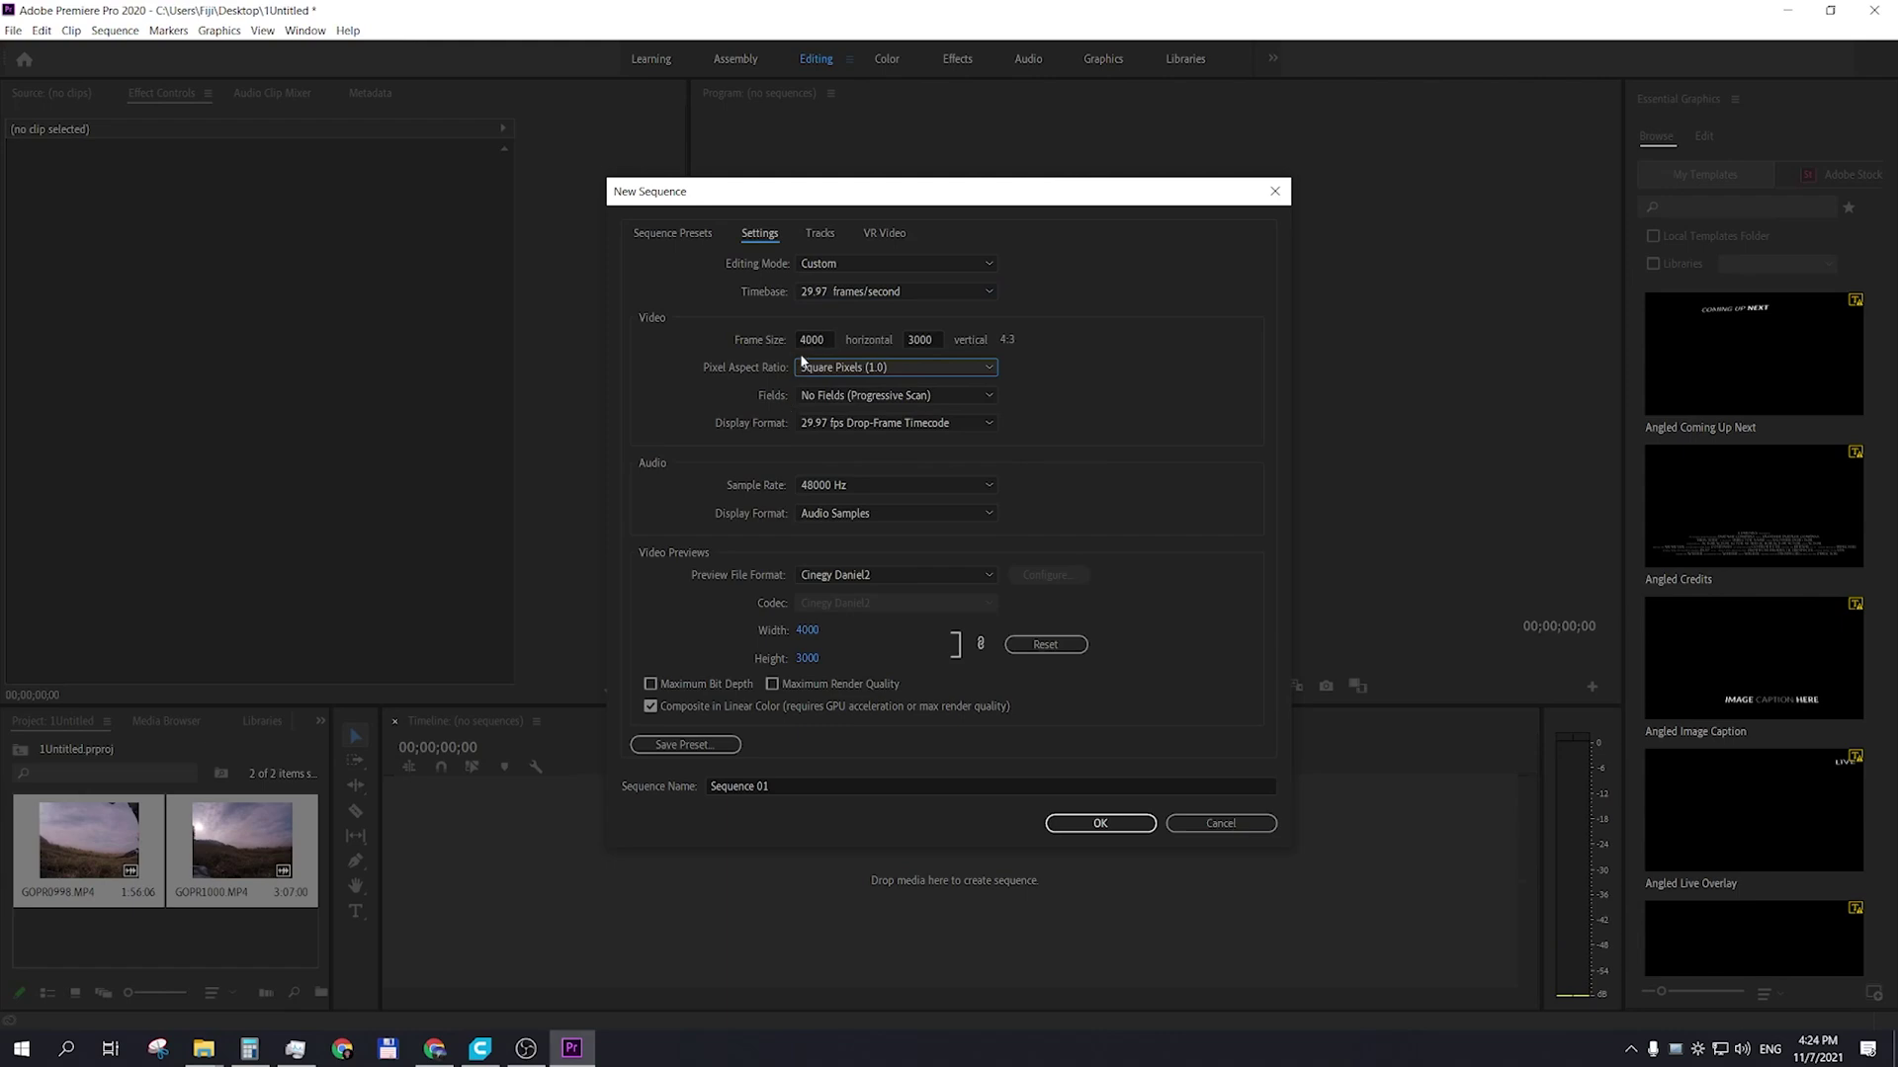
left_click(829, 340)
left_click(919, 341)
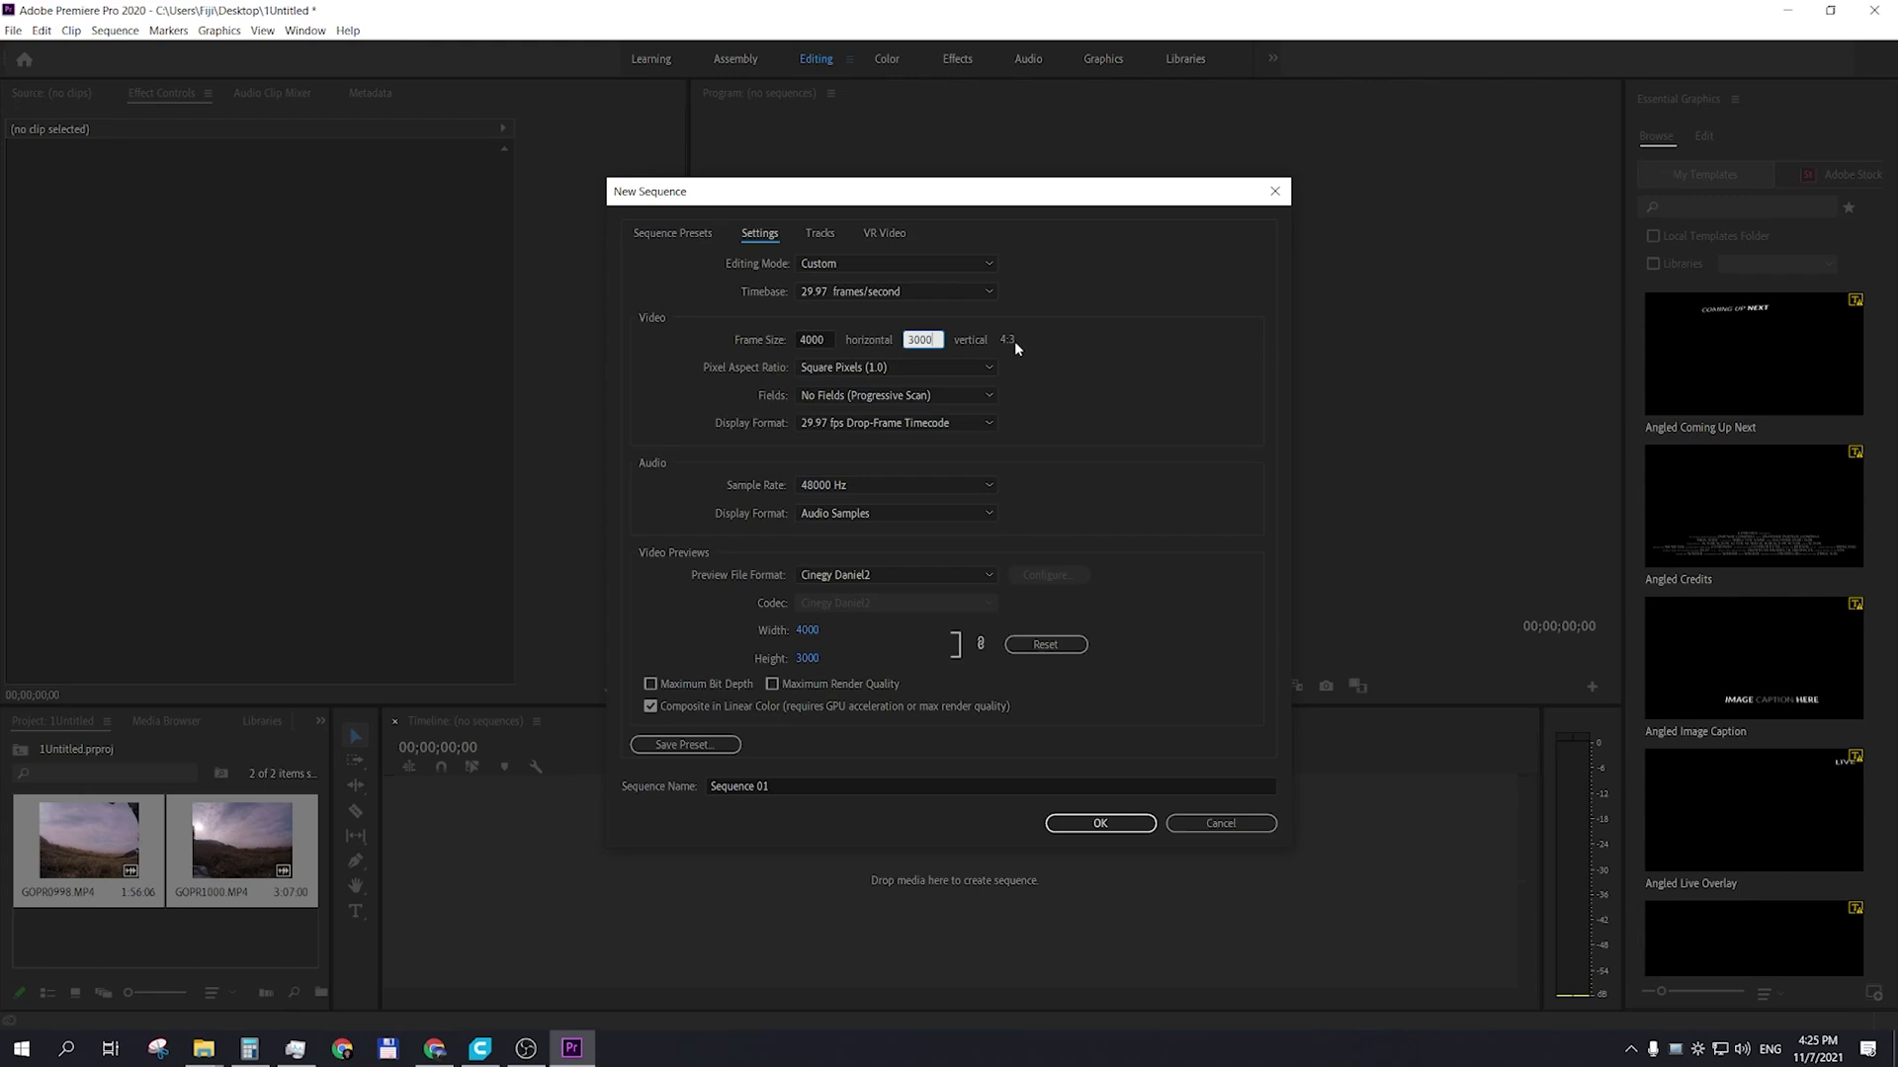
left_click(727, 339)
- Save the settings as sequence preset '01' and create Sequence 01 from it
left_click(727, 744)
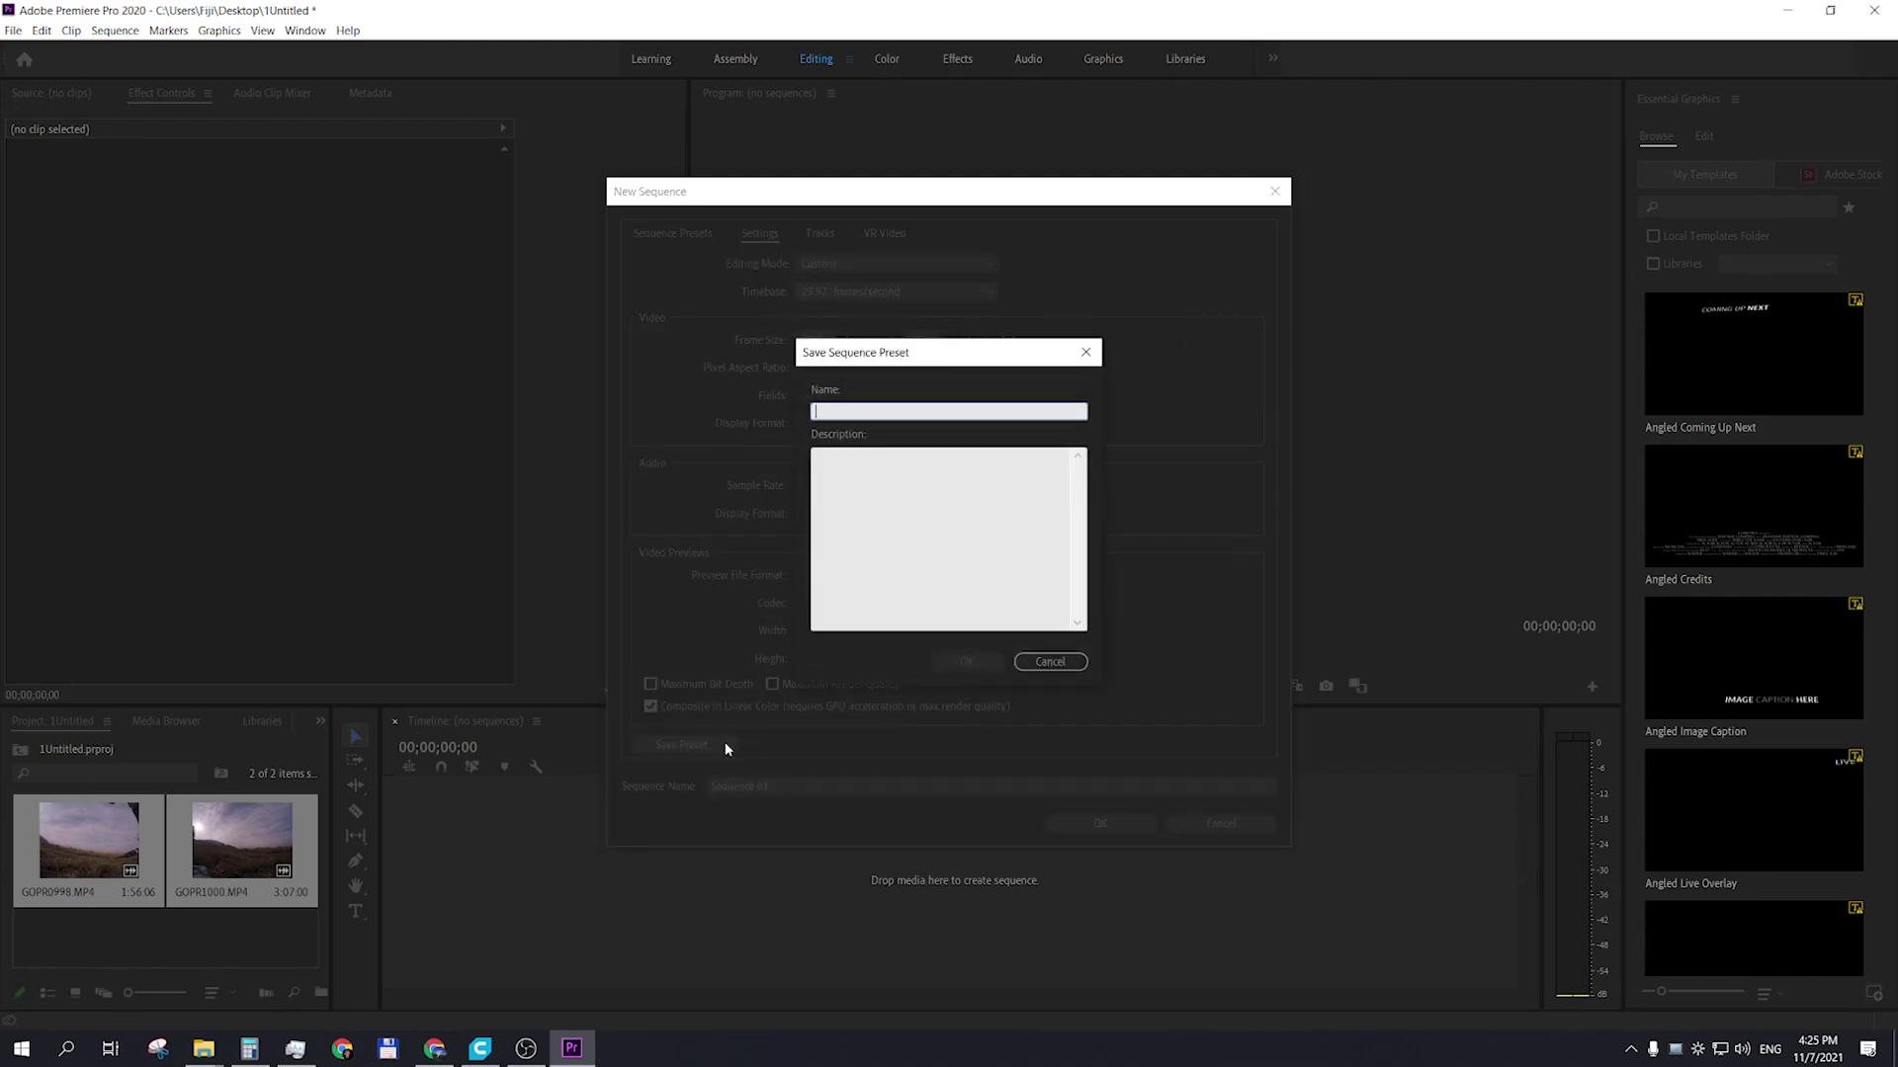
type("01")
left_click(967, 662)
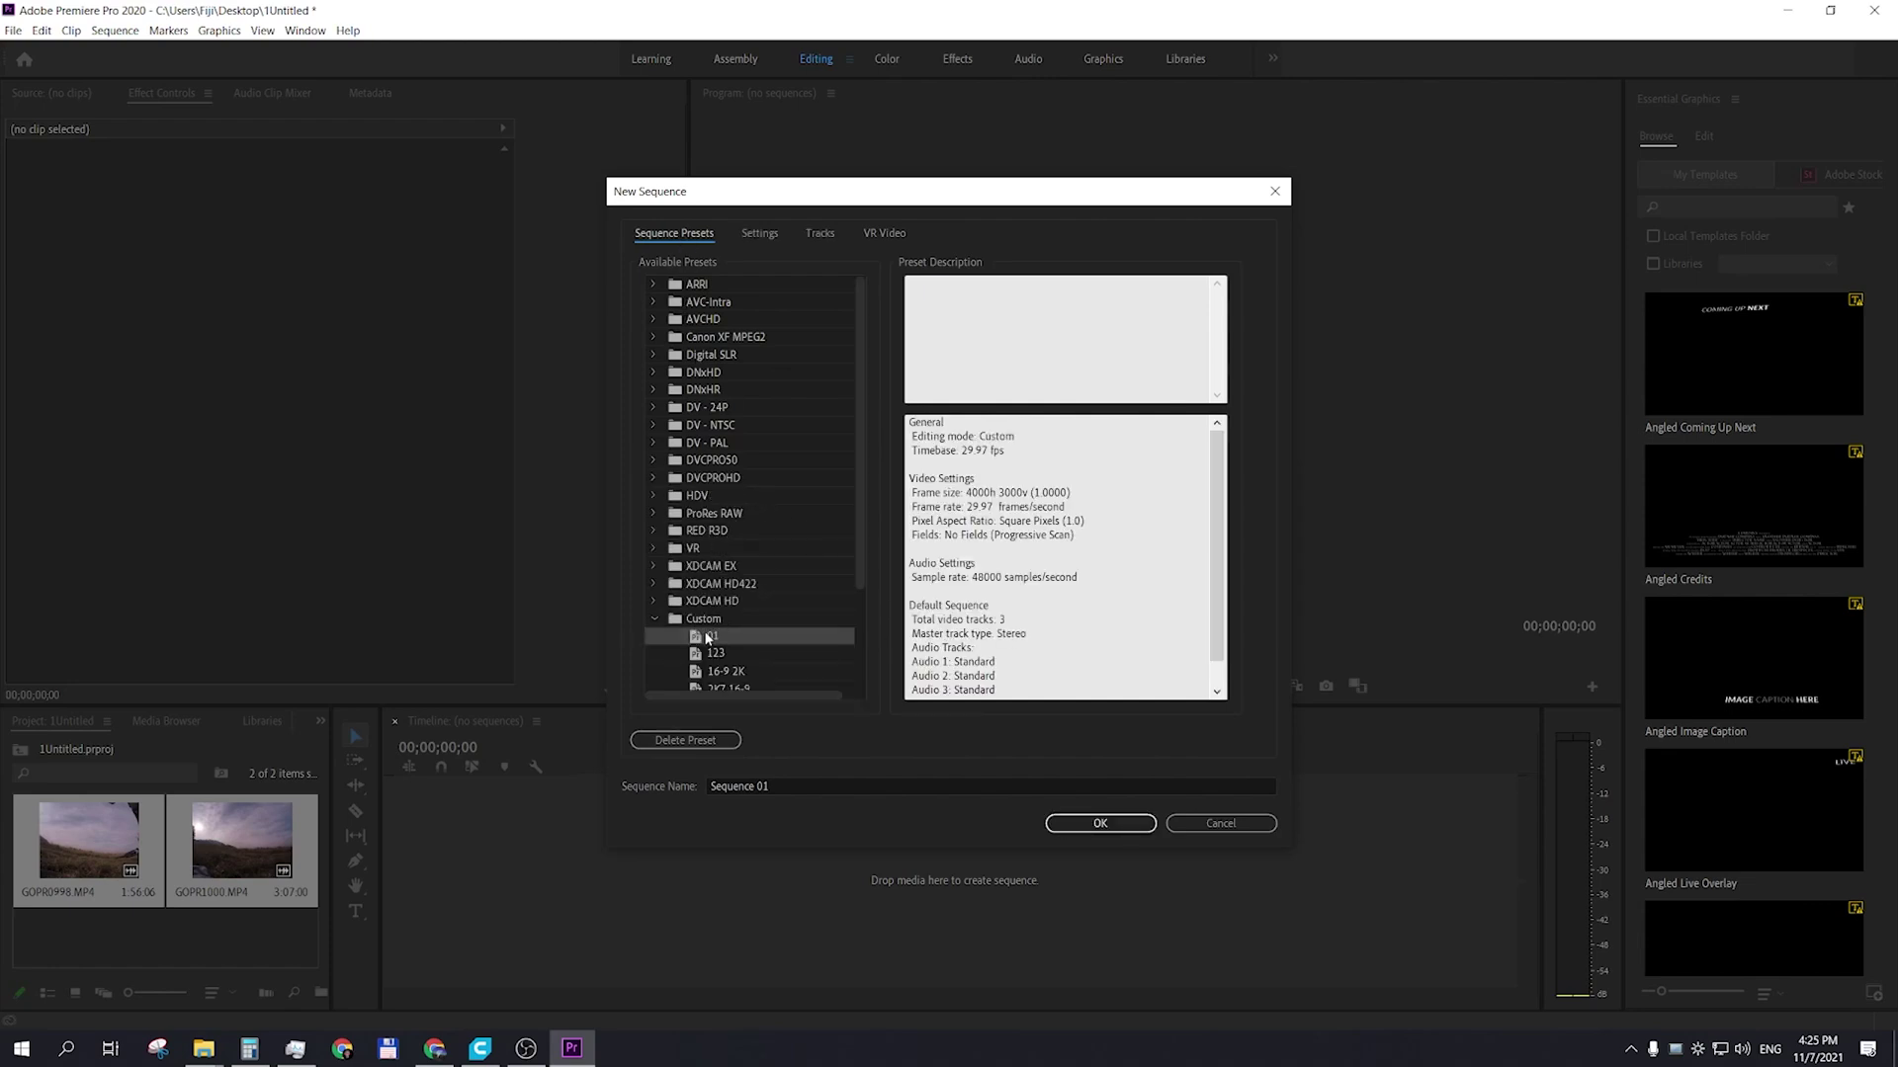
double_click(701, 638)
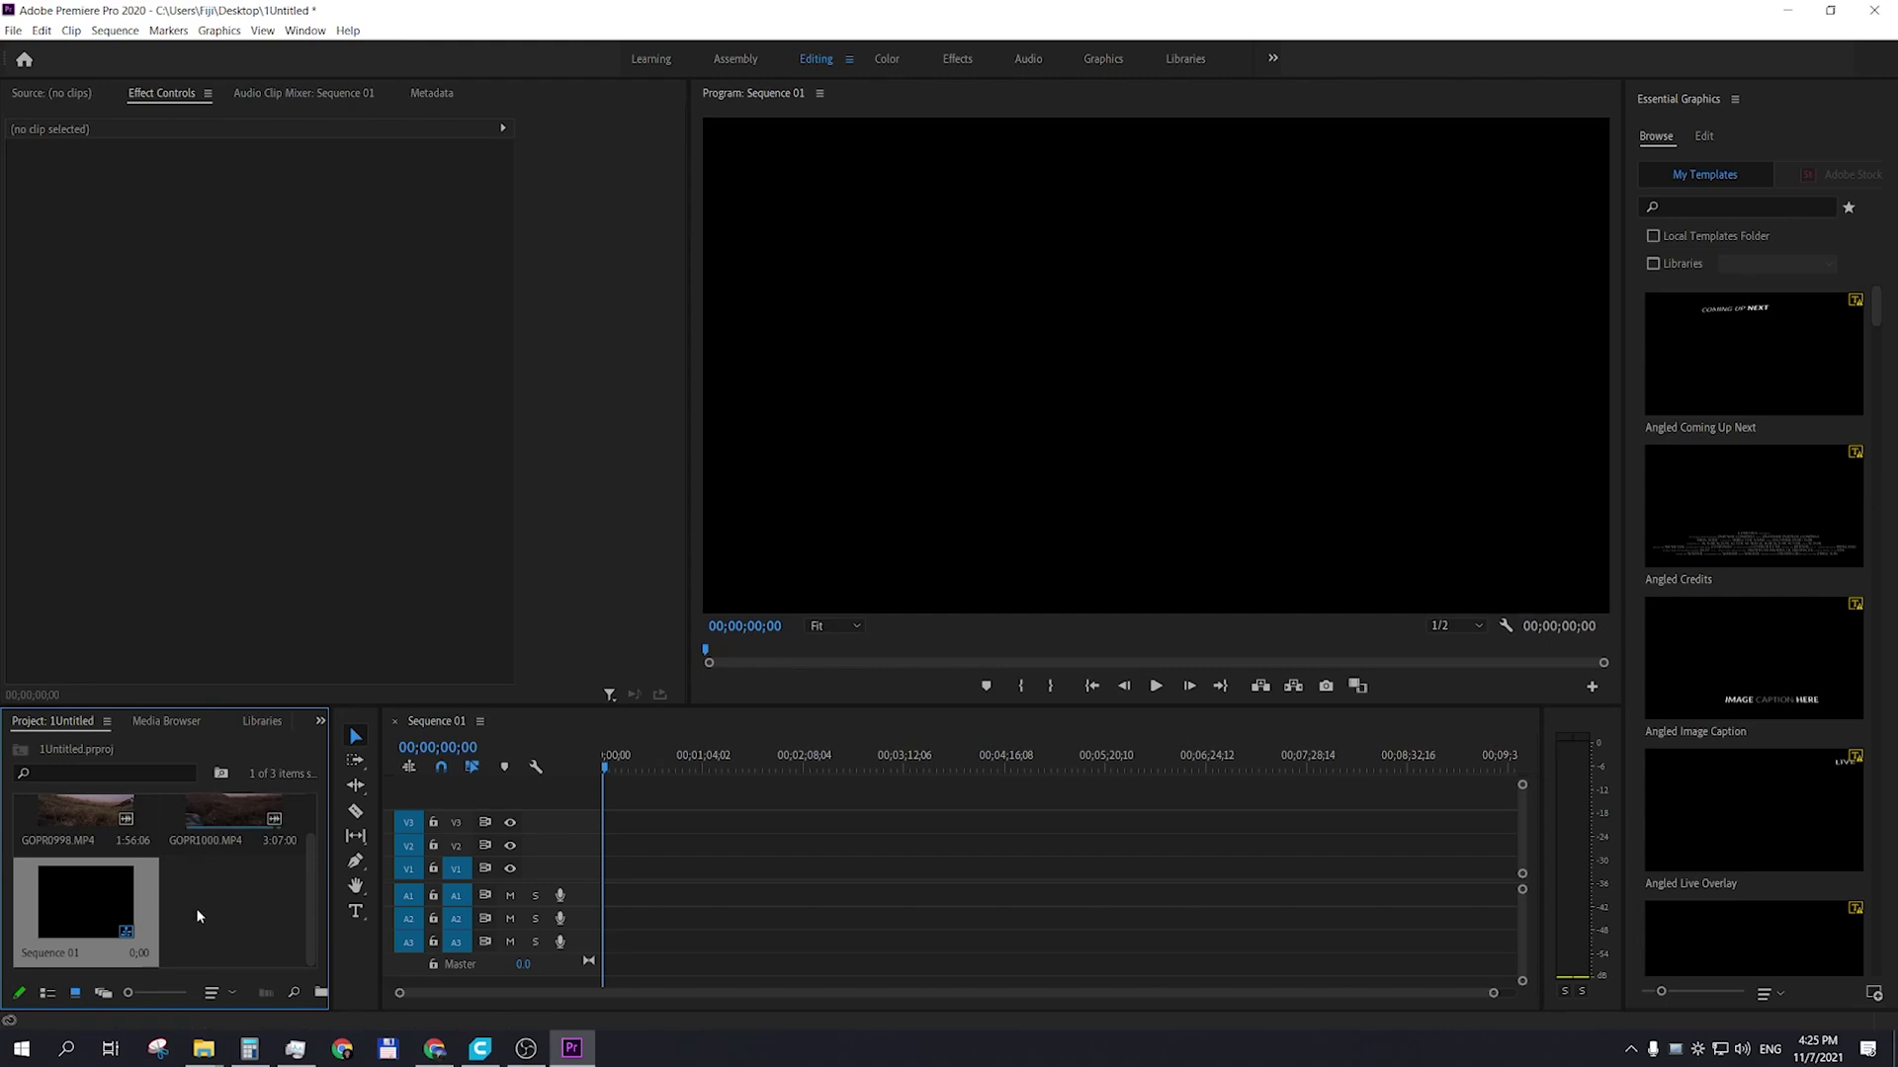
- Drop GOPR0998.MP4 and GOPR1000.MP4 onto V1, keeping the existing 4000×3000 sequence settings
scroll(85, 856, "up", 1)
left_click(103, 852)
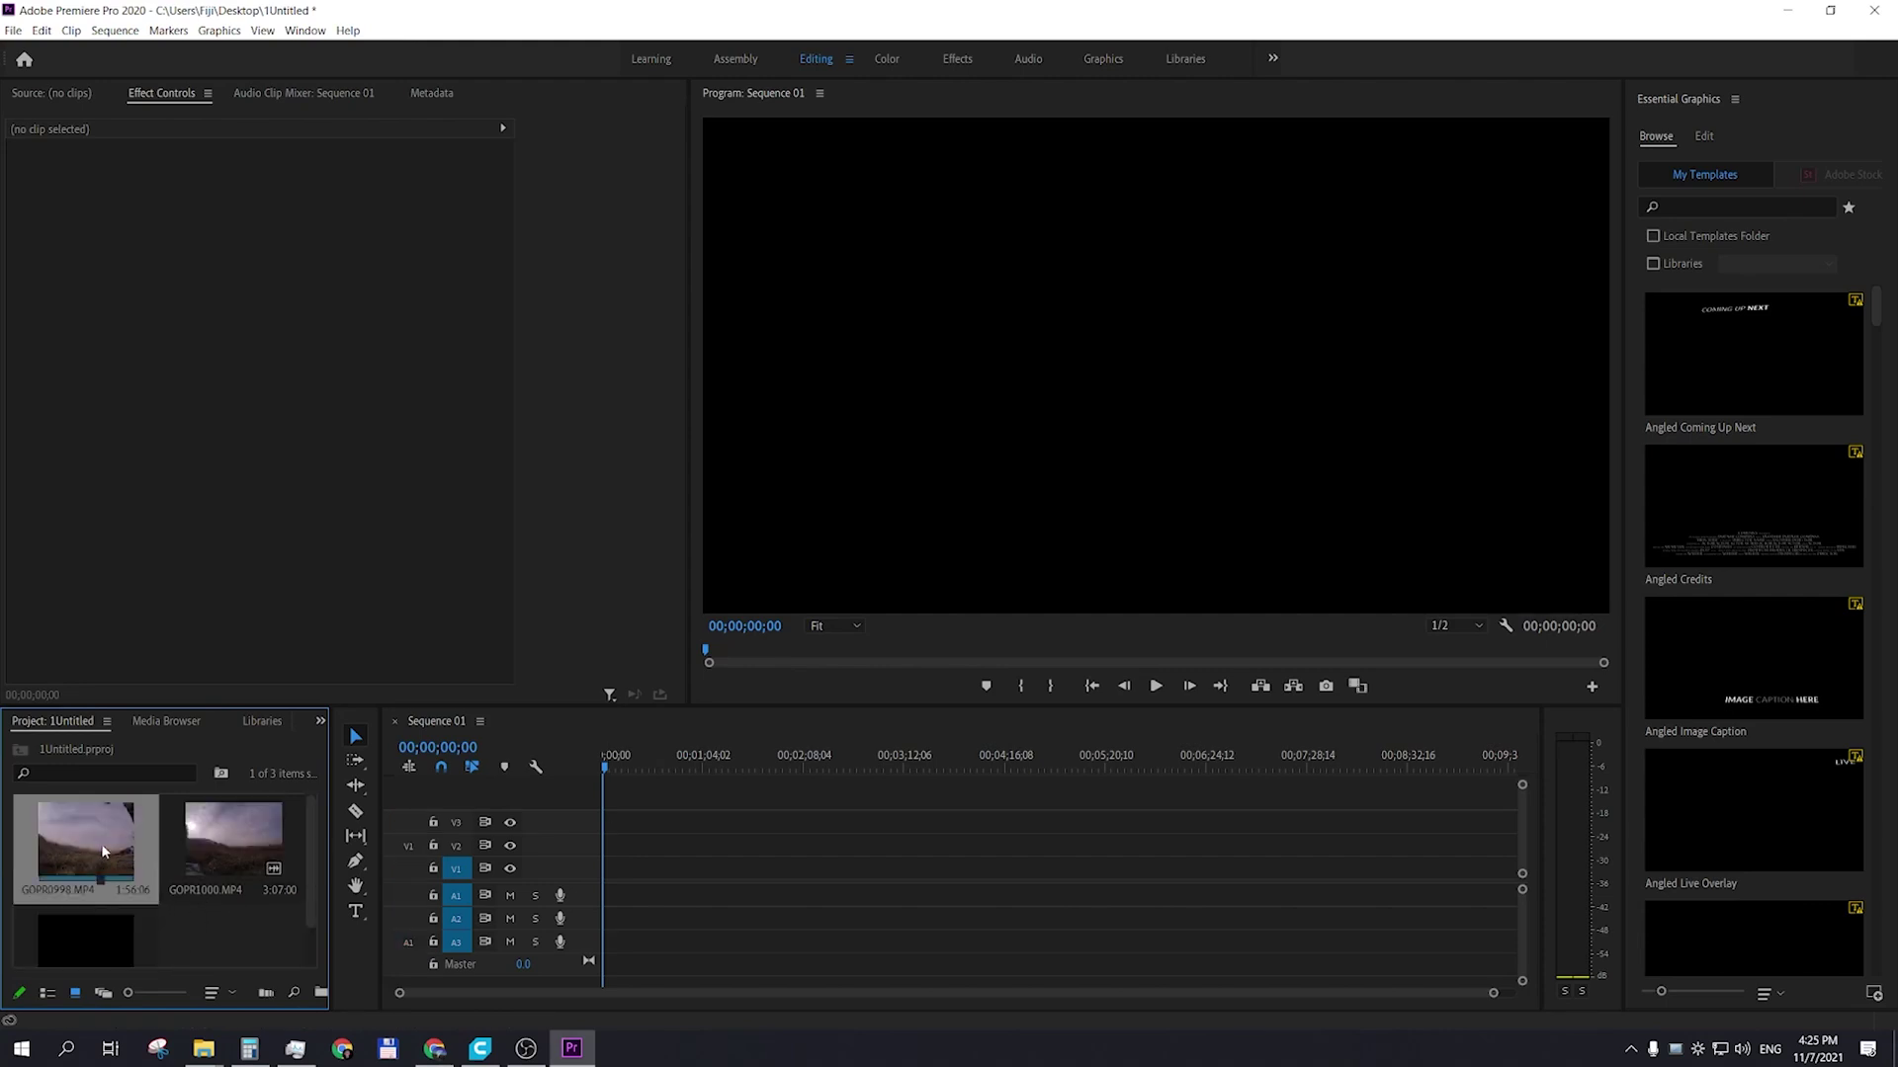
left_click(203, 838, "ctrl")
left_click_drag(103, 835, 619, 874)
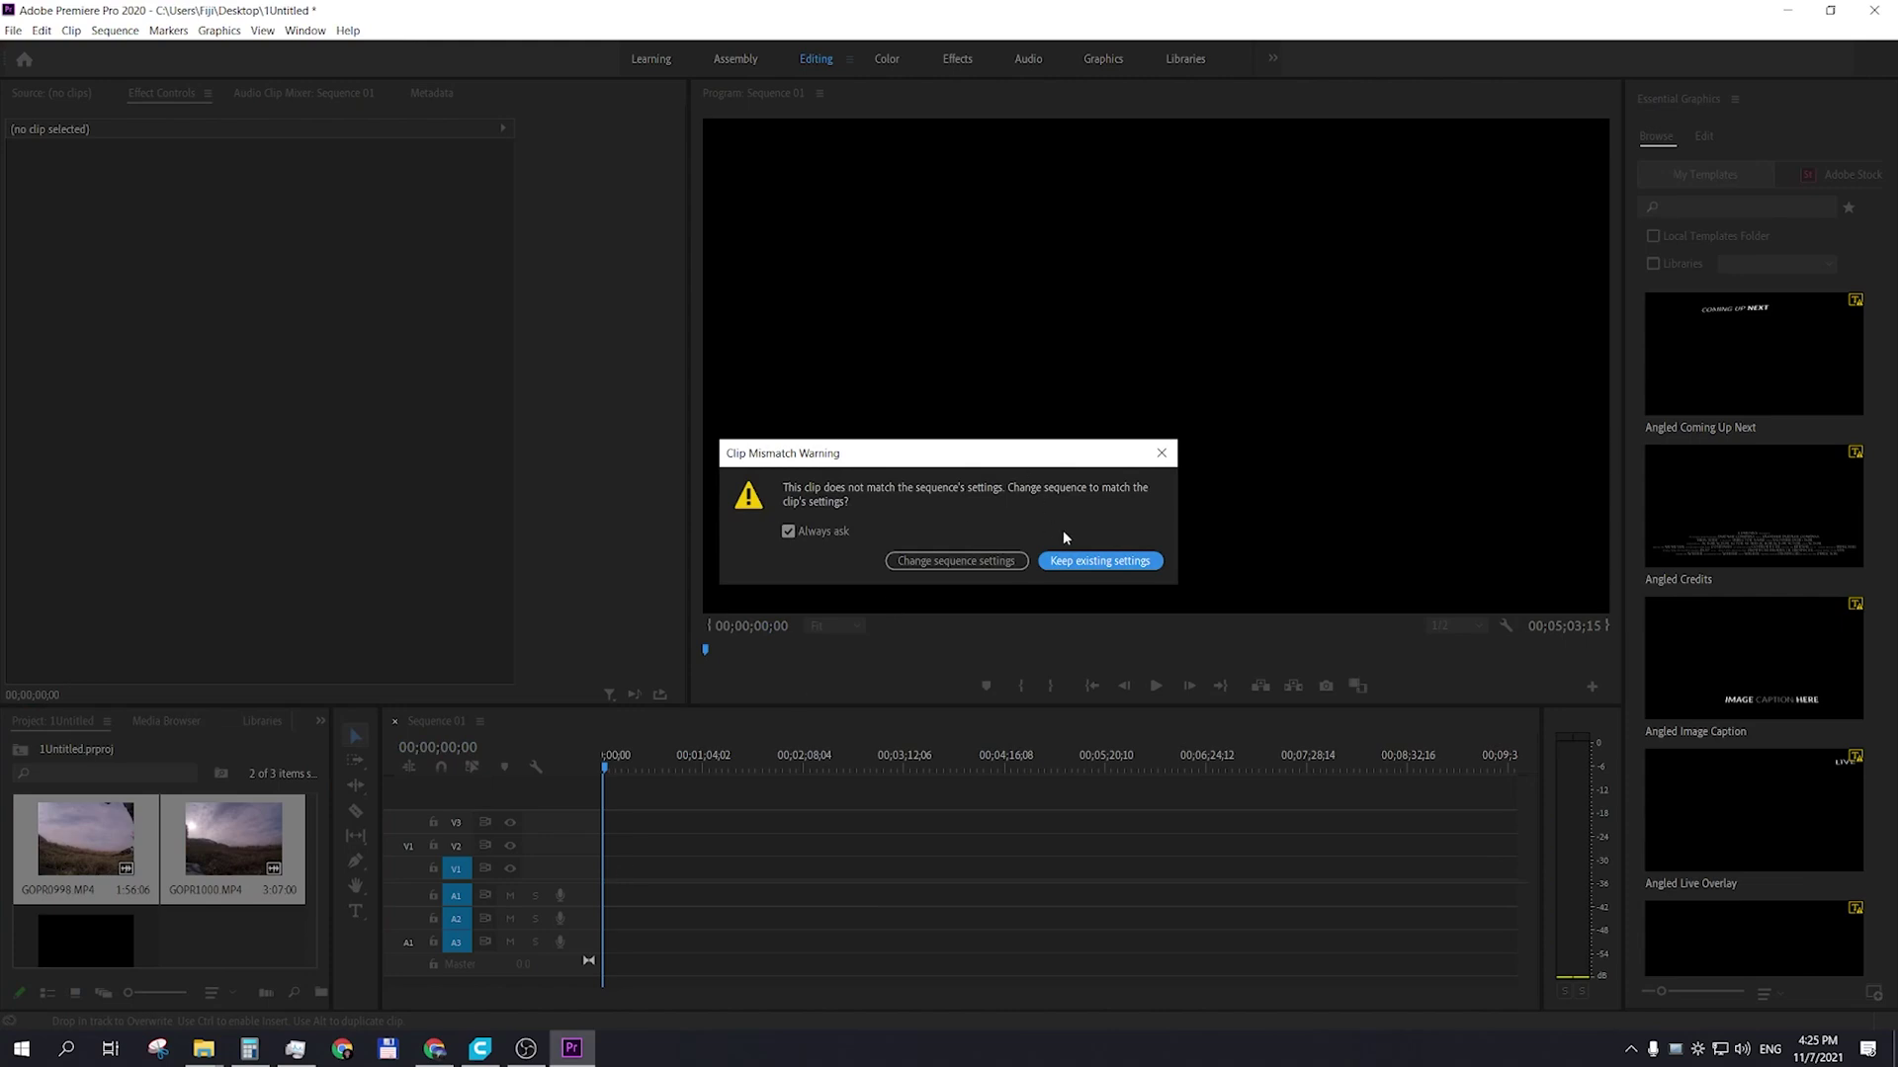
left_click(1091, 561)
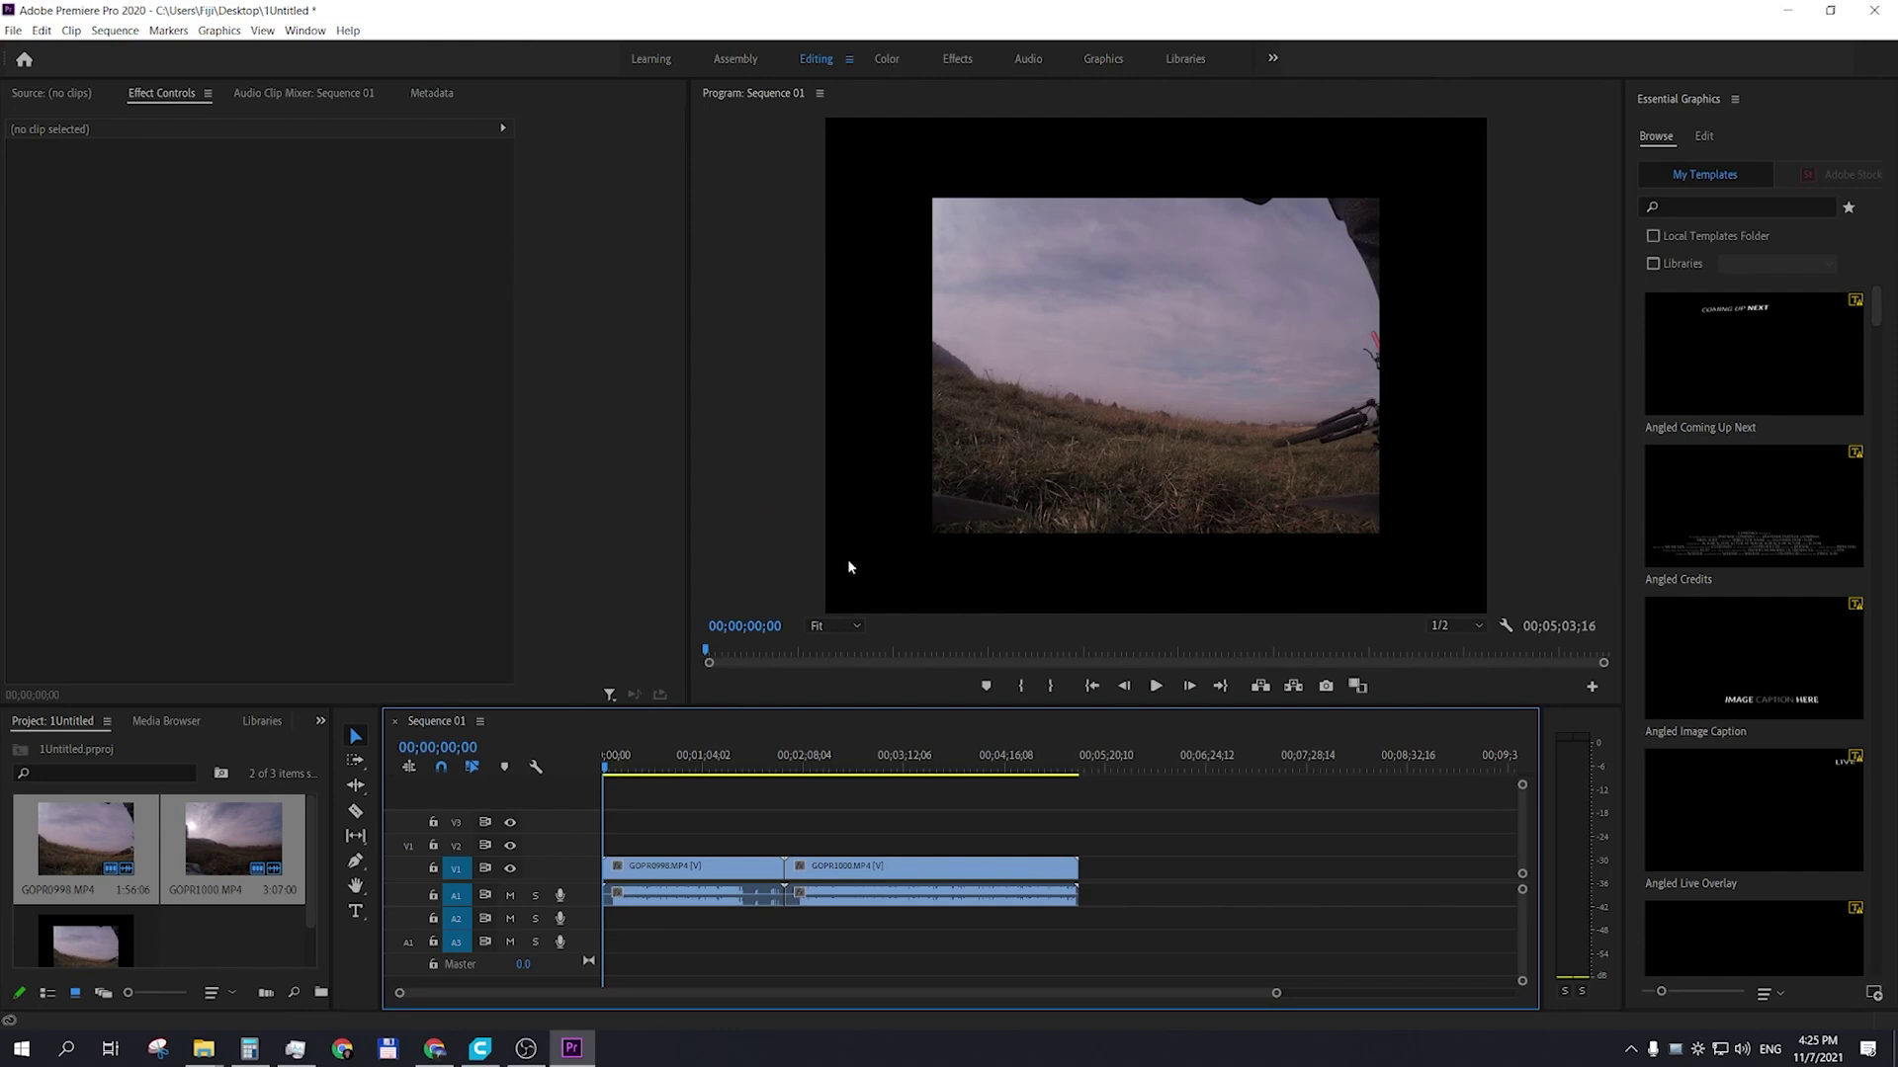
left_click(732, 778)
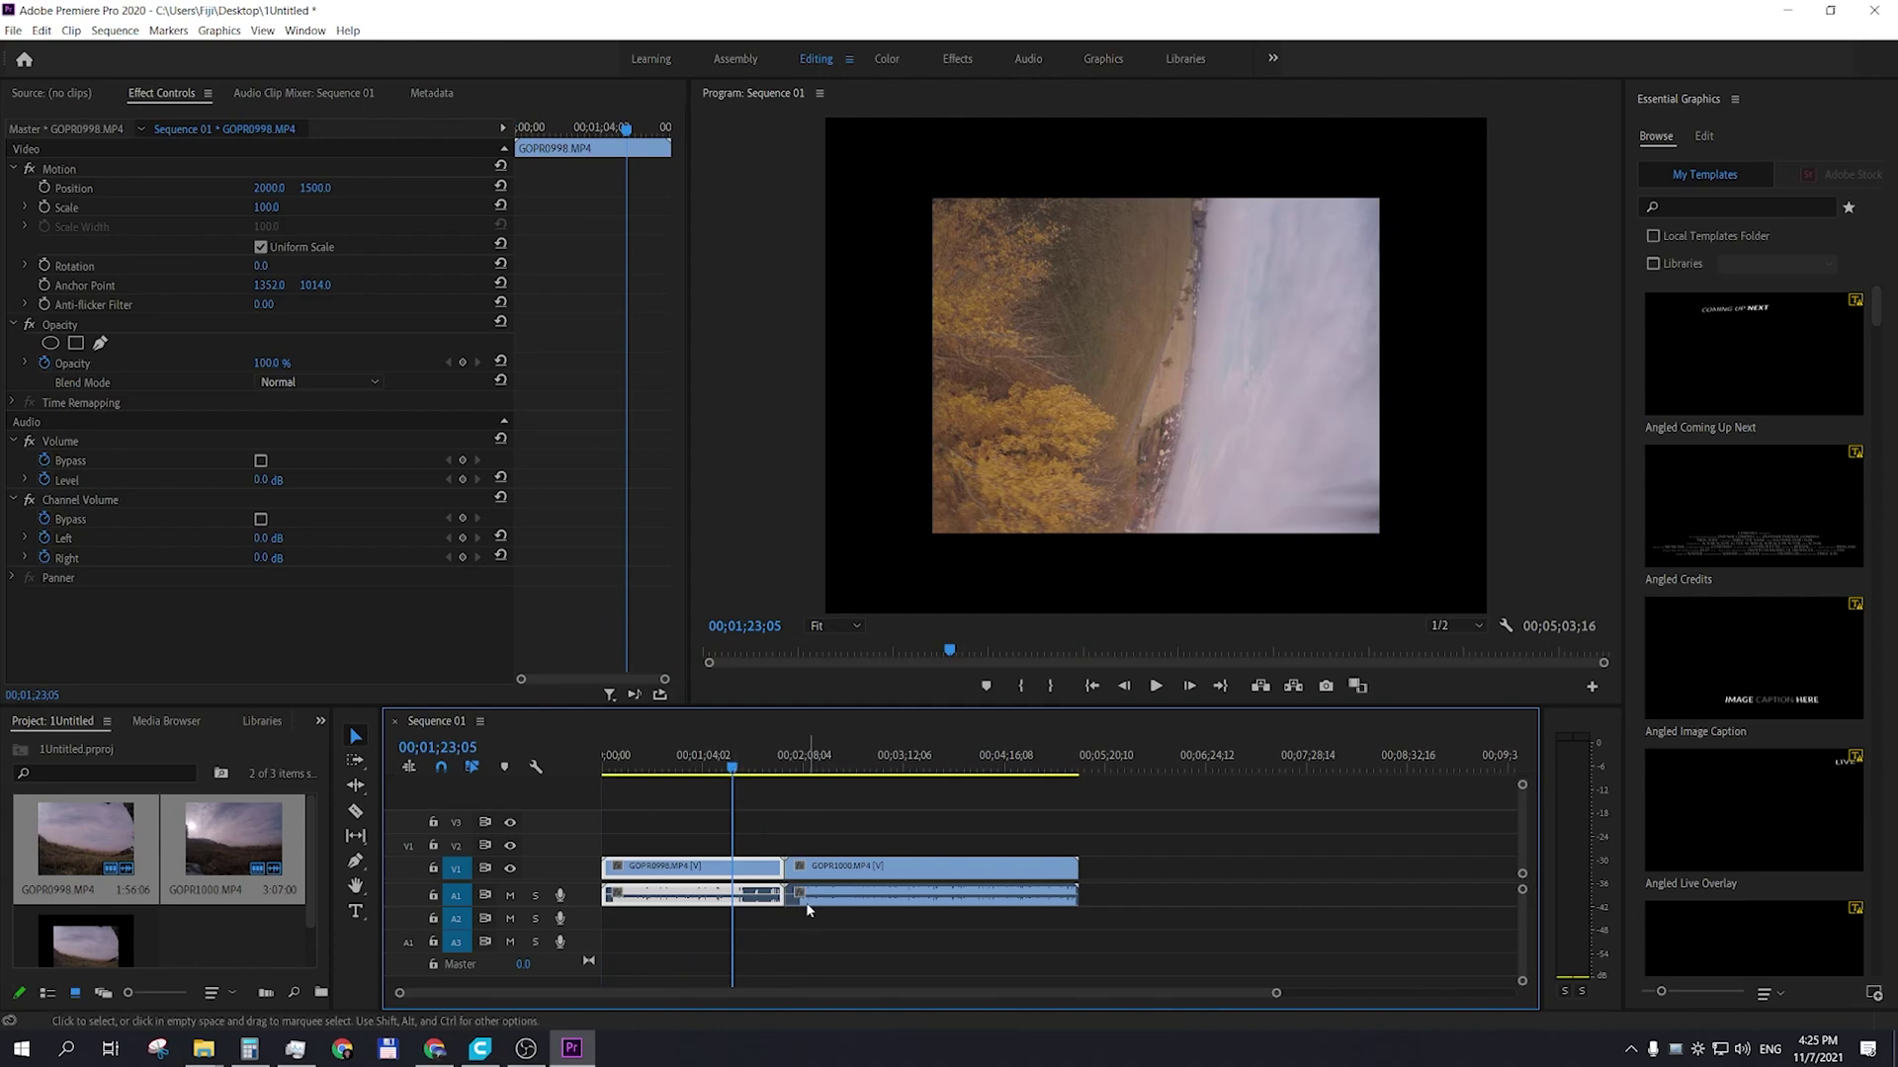
- Nest both timeline clips into a sequence named Nested Sequence 01
left_click(887, 883, "shift")
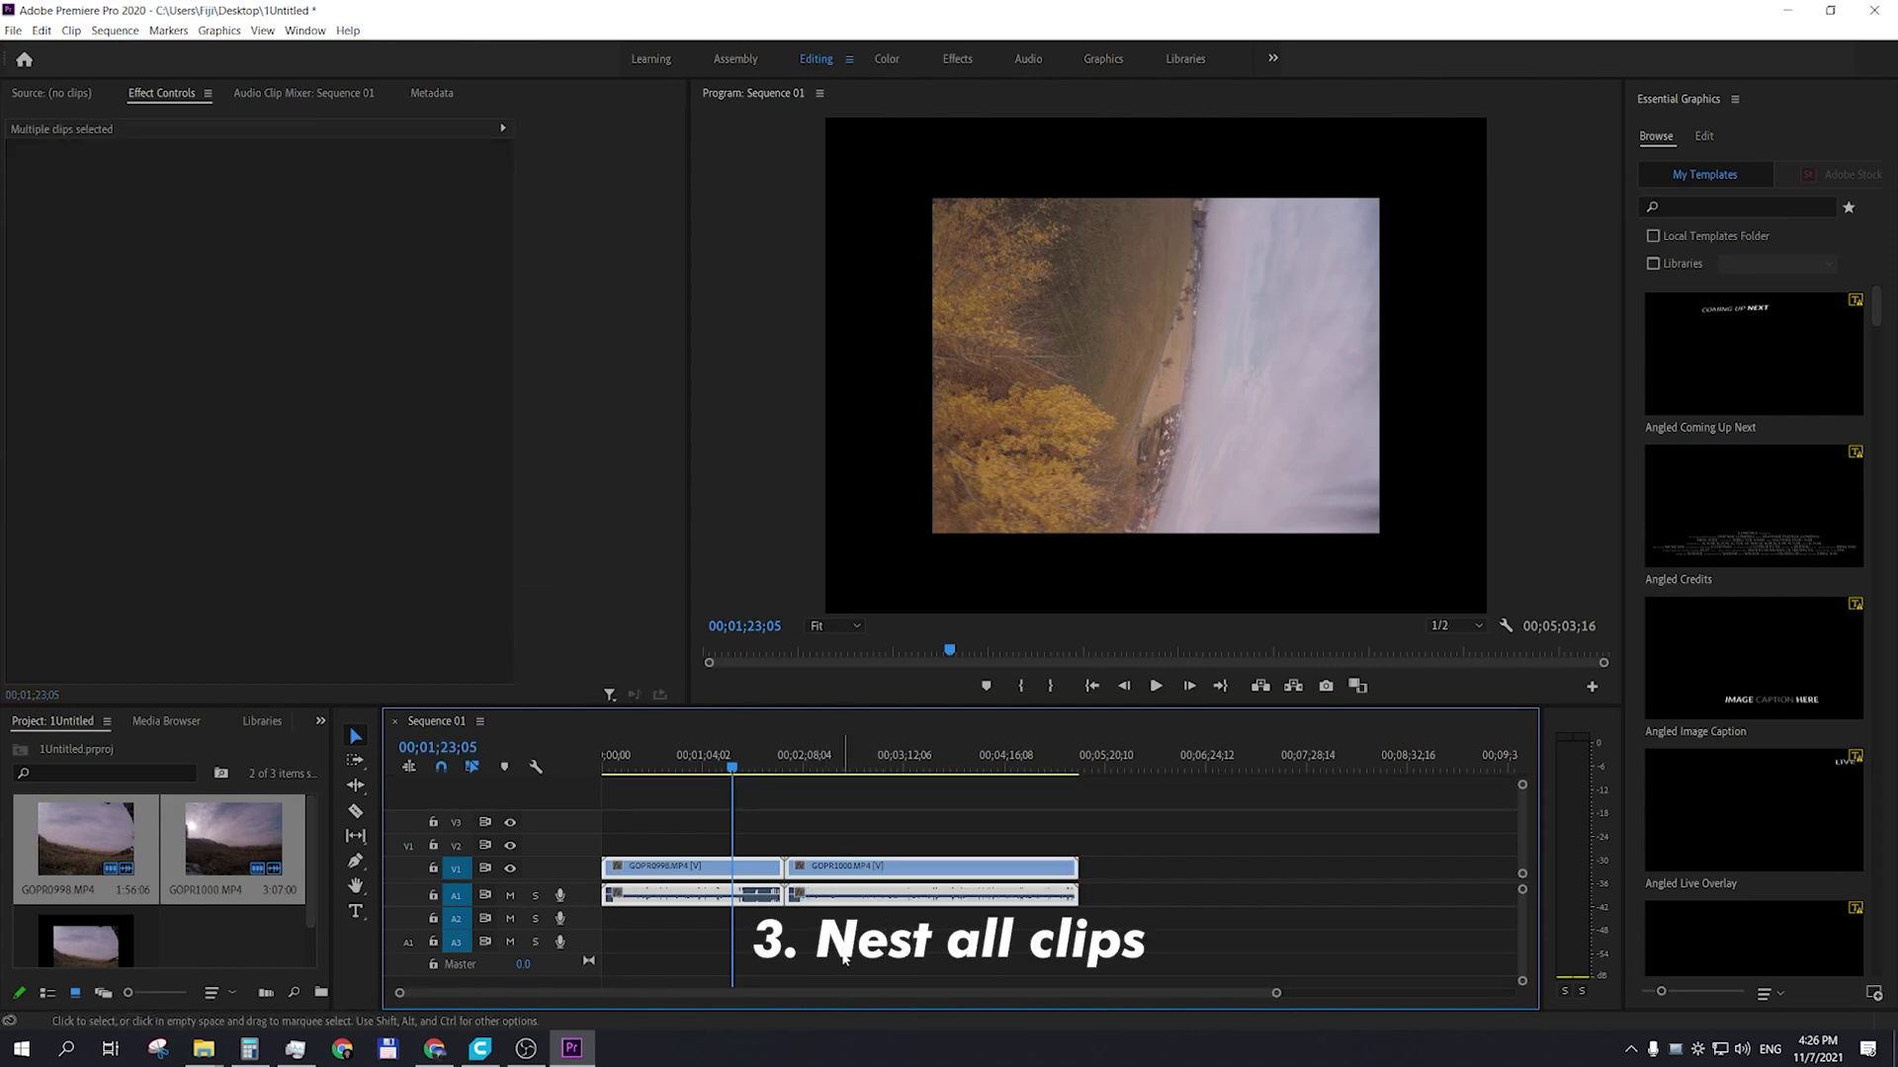
right_click(759, 874)
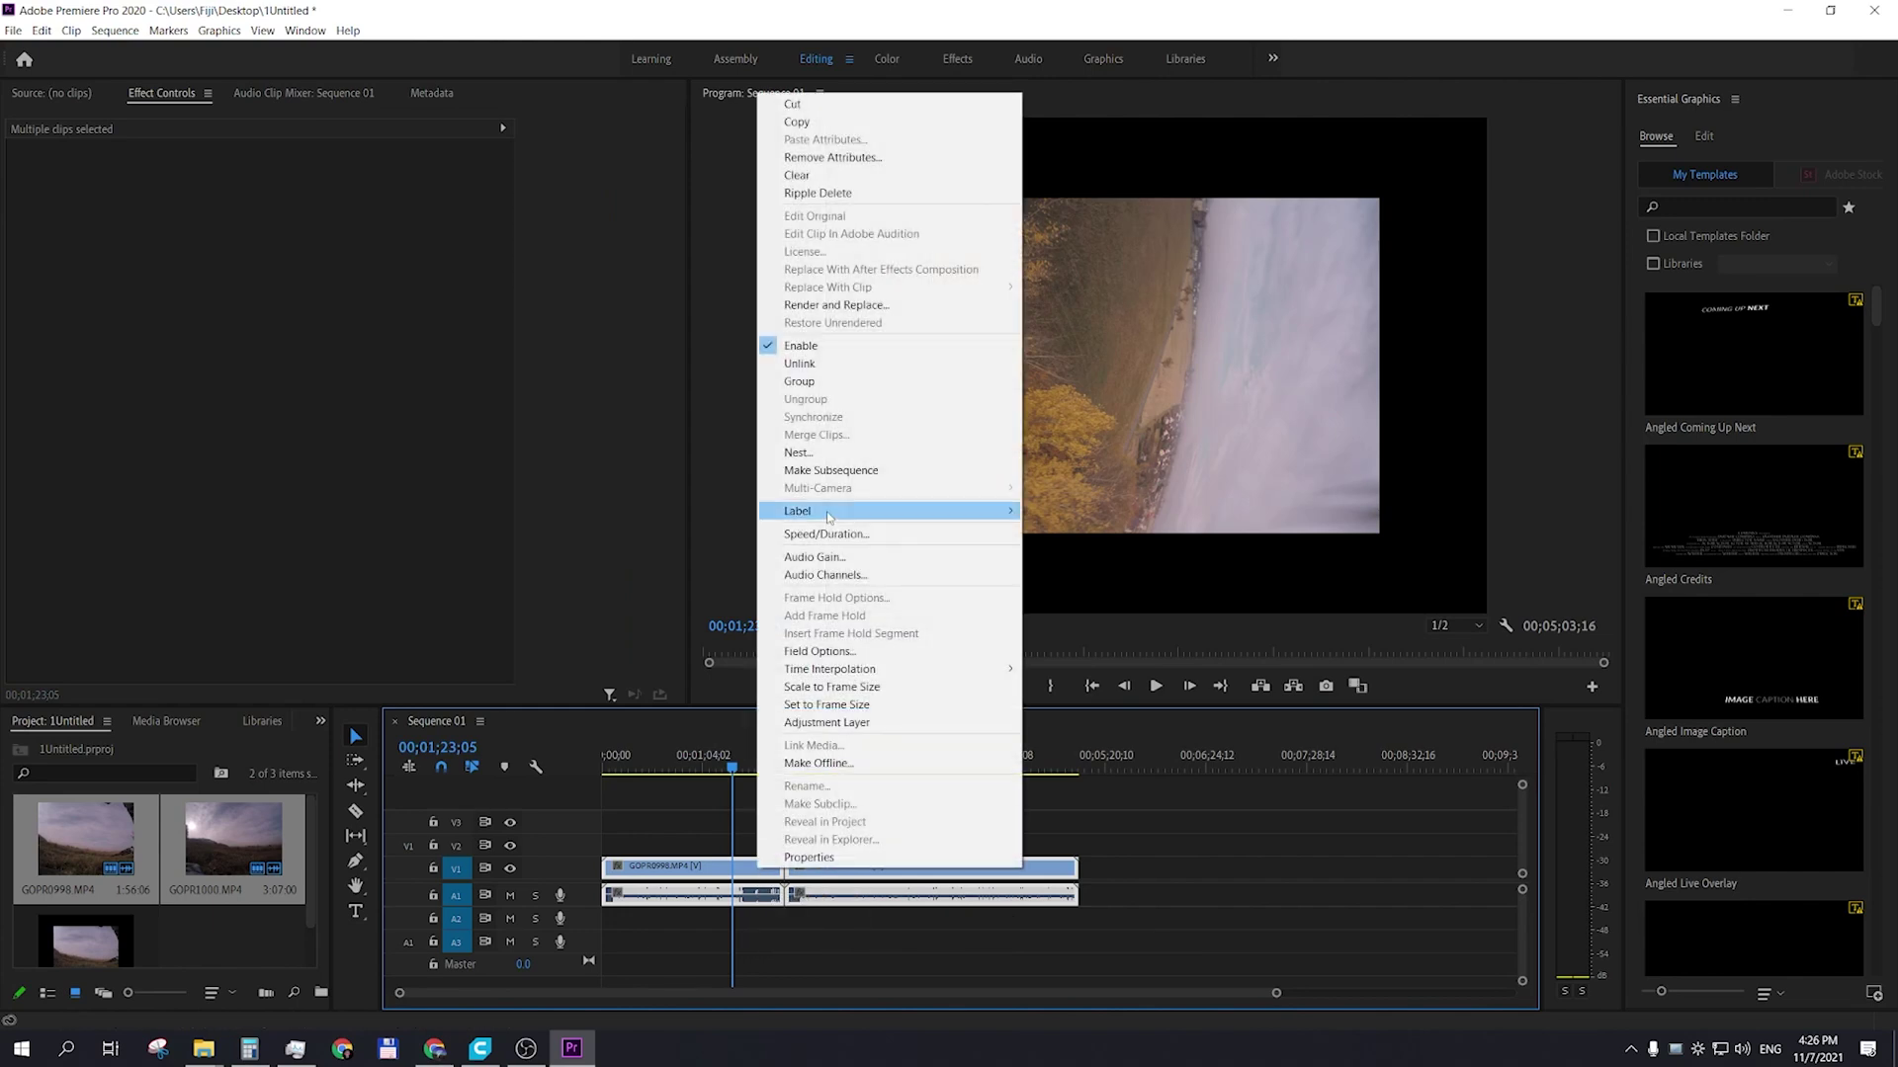
left_click(816, 453)
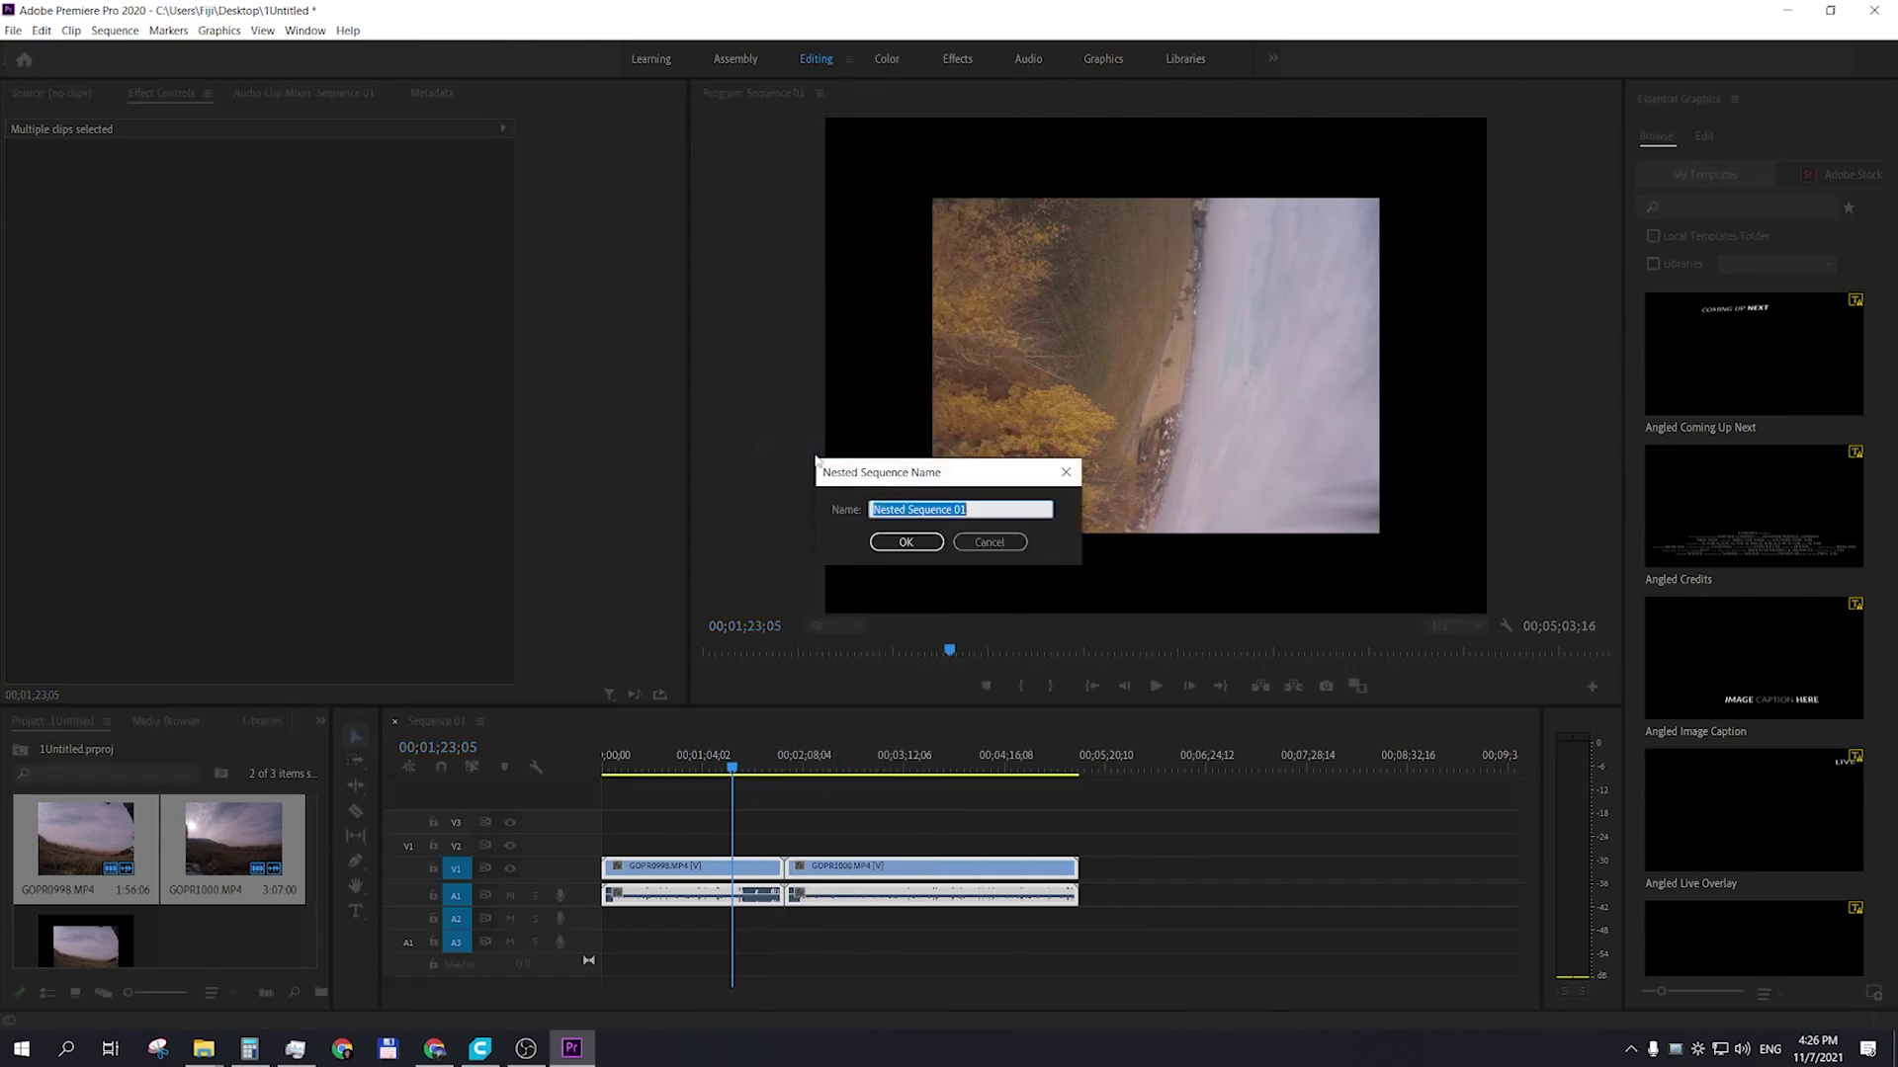
left_click(929, 547)
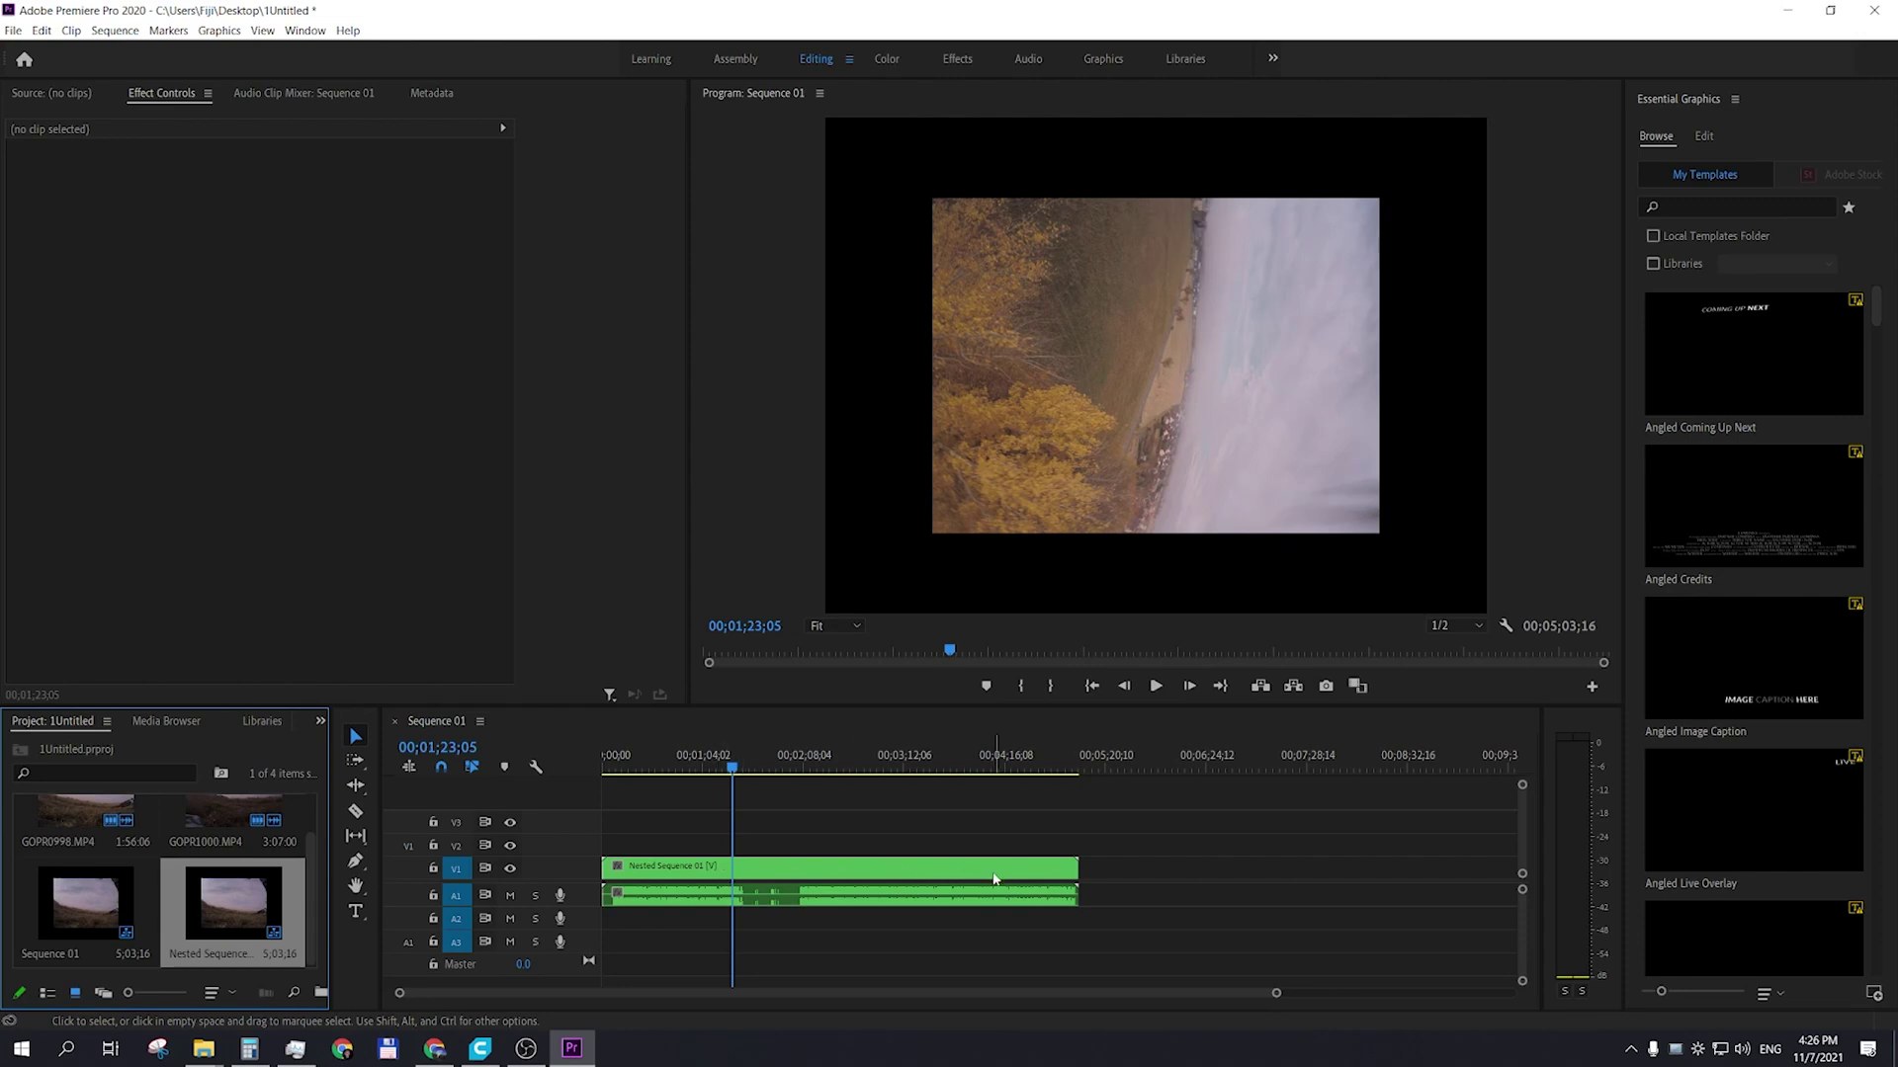
- Select the nested clip and view its 4000×3000 details in the Info panel
left_click(697, 868)
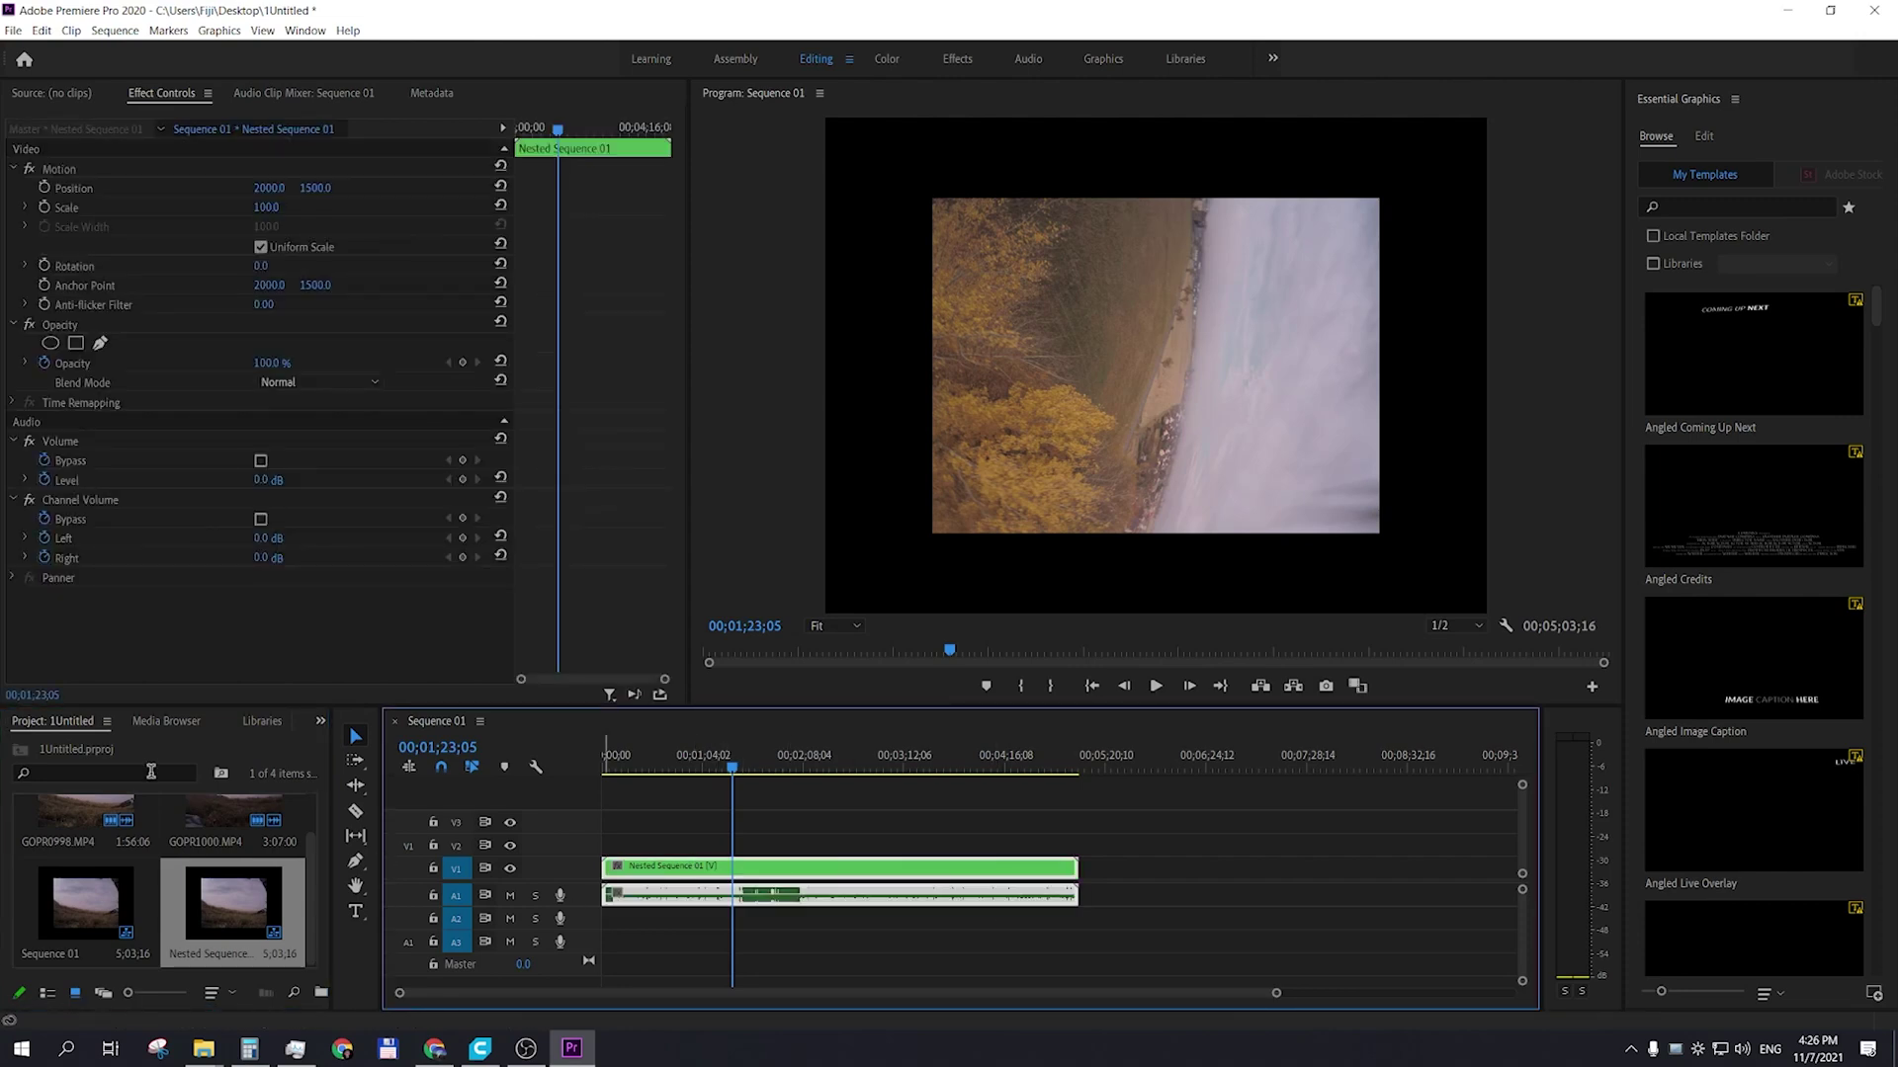
left_click(170, 732)
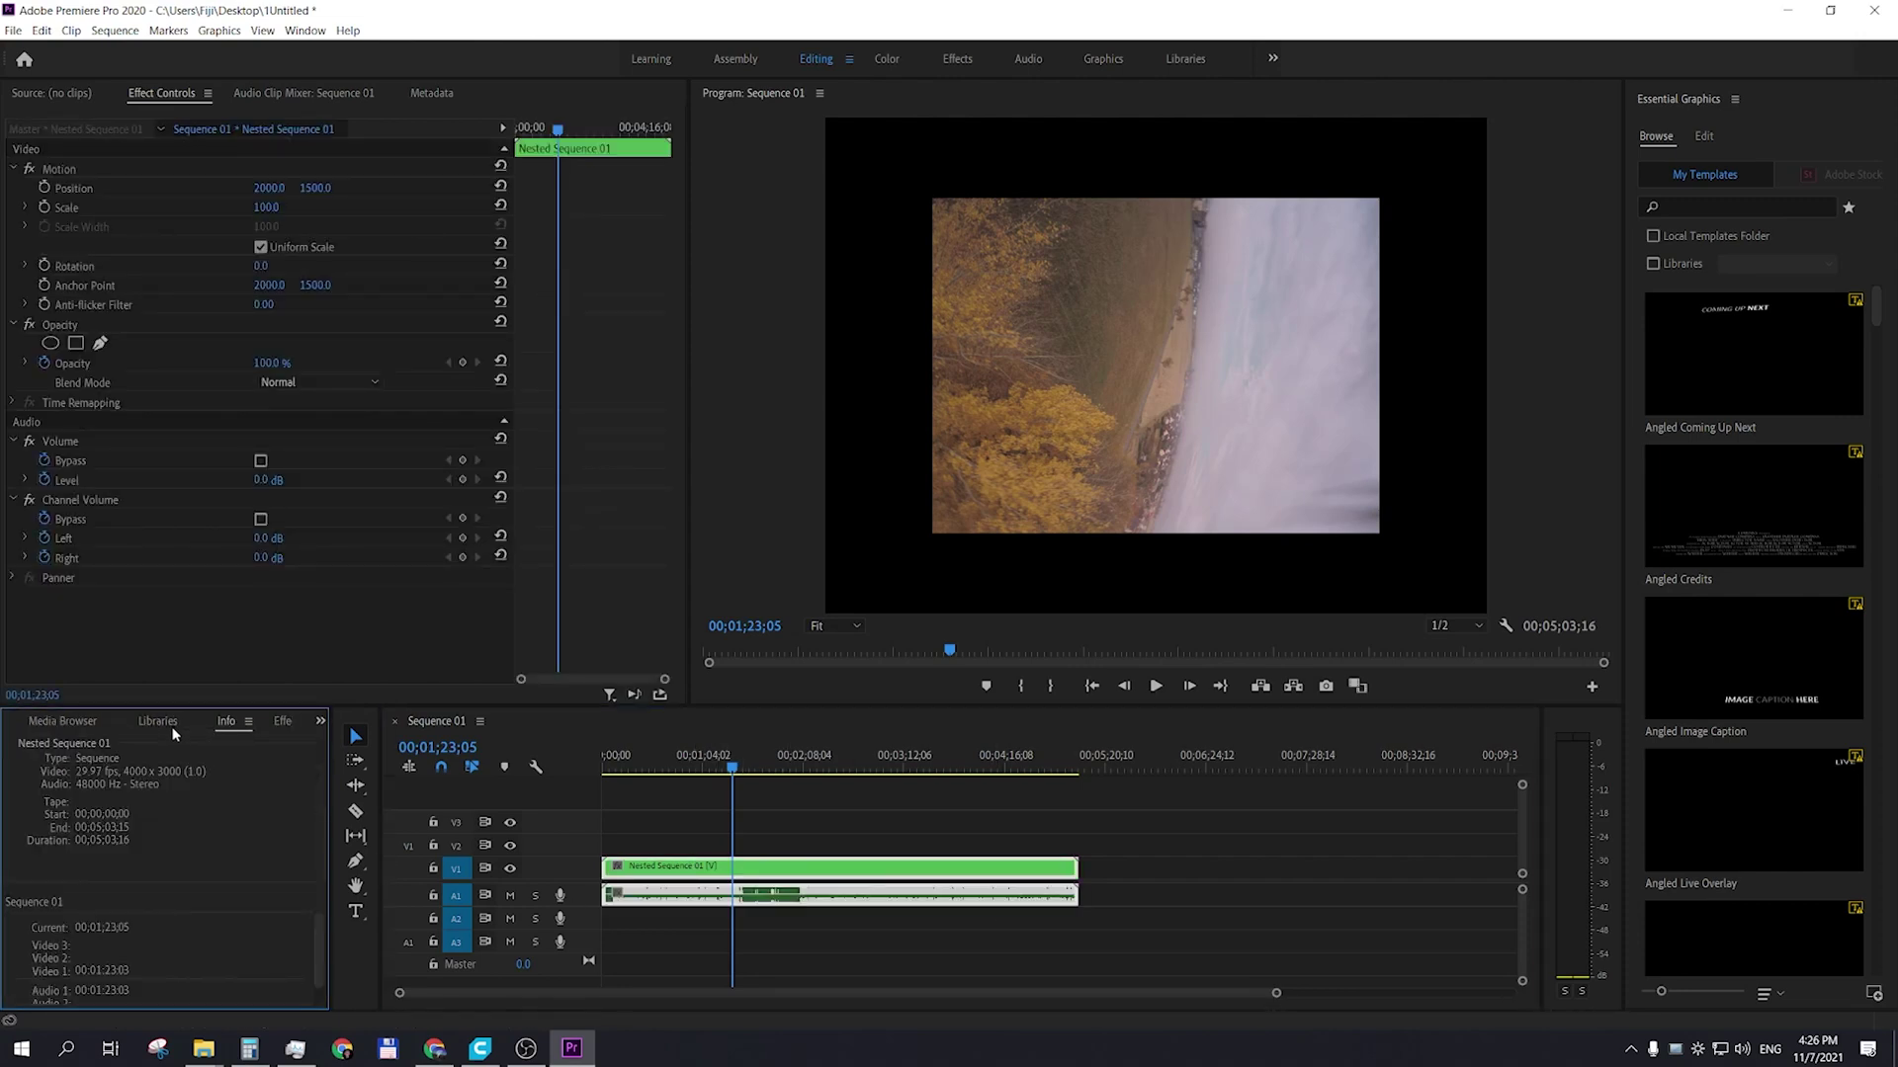
key("shift+7")
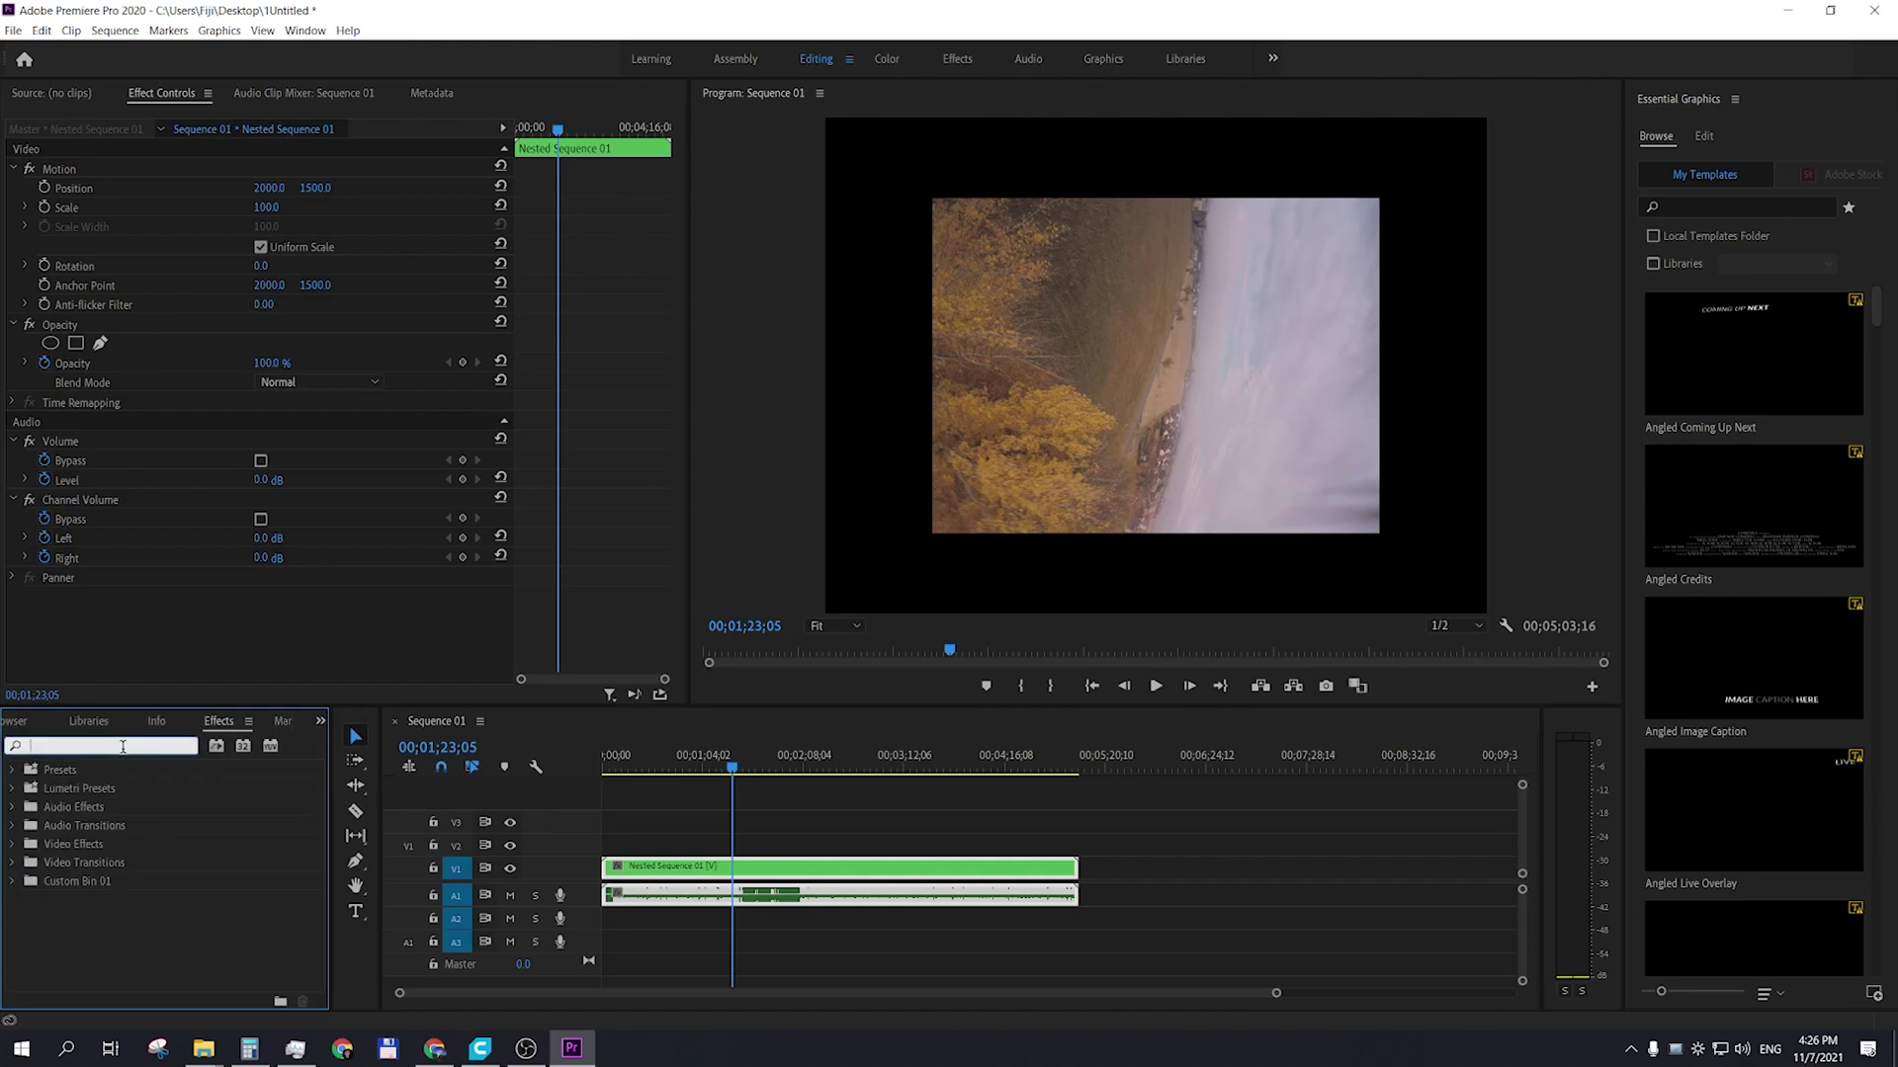
- Filter the effects list by 'len' and scroll to the GoPro Hero3+ Black presets
type("lens")
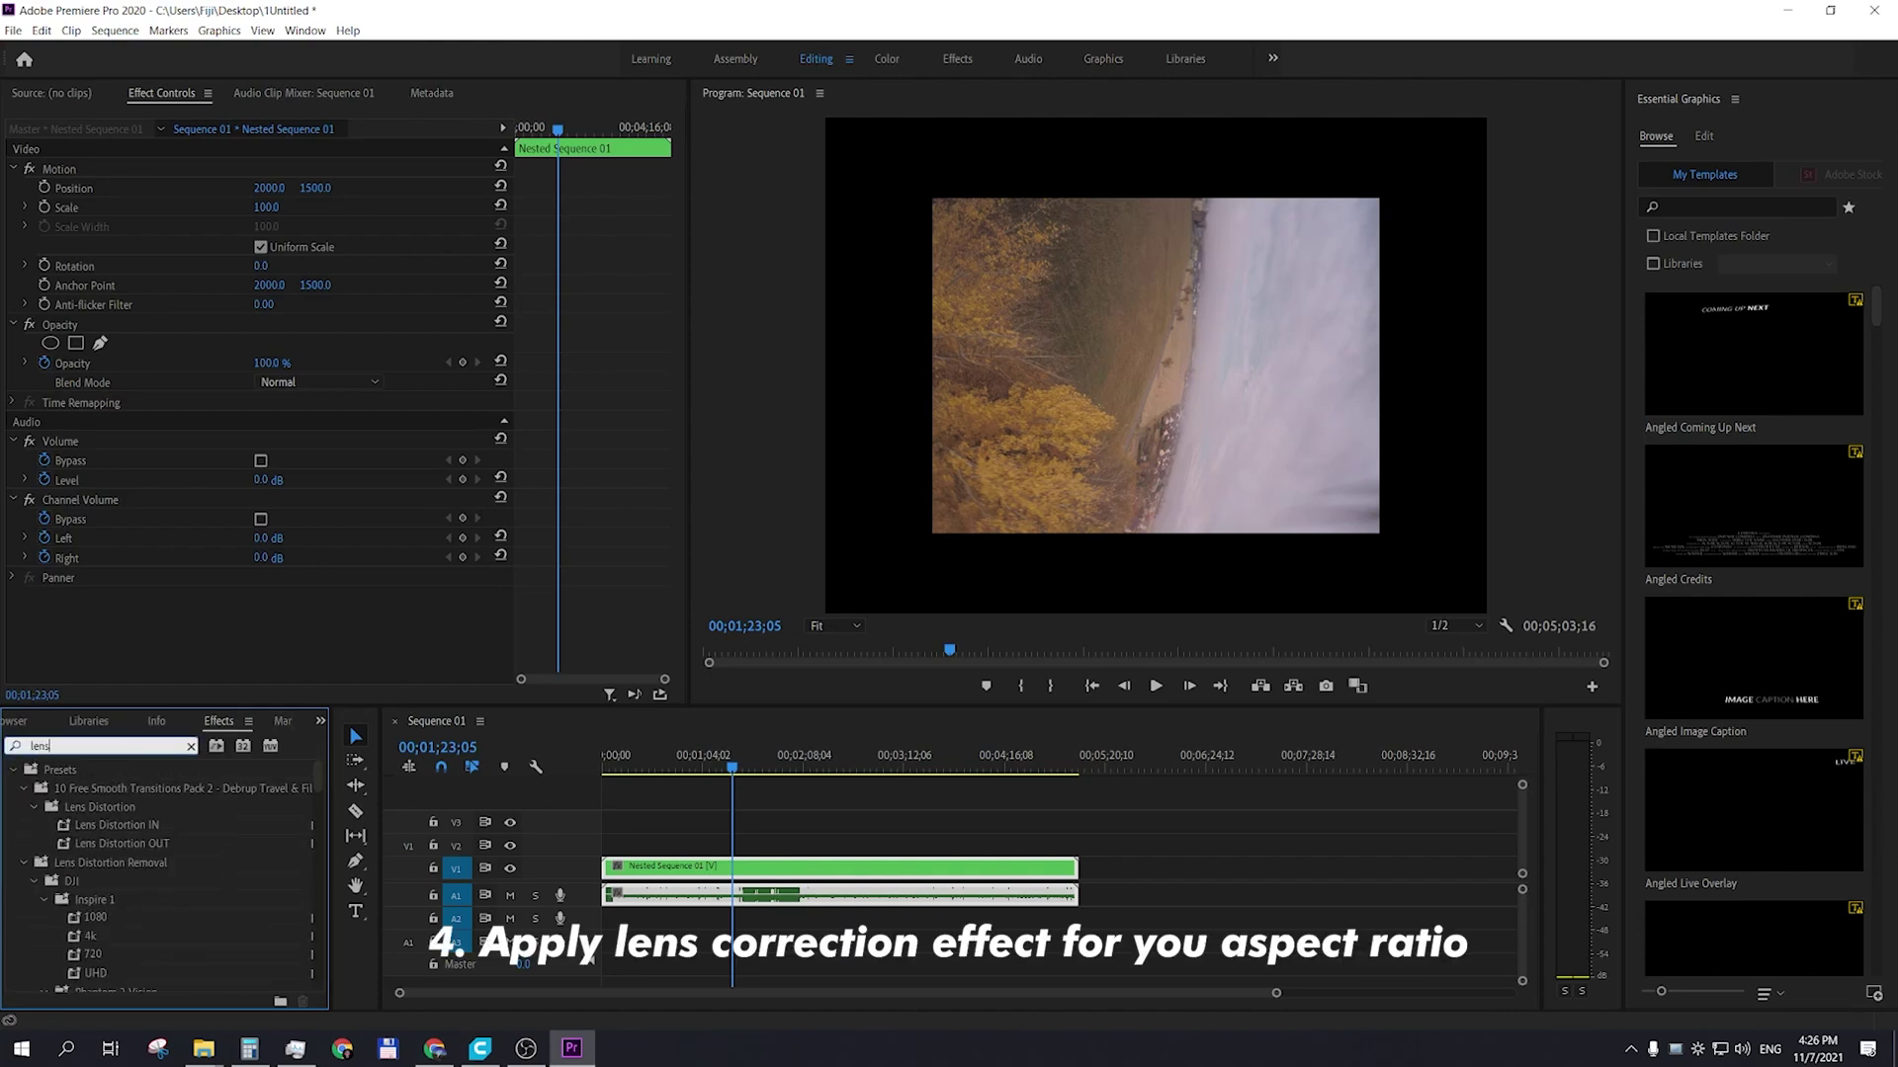
scroll(152, 850, "down", 5)
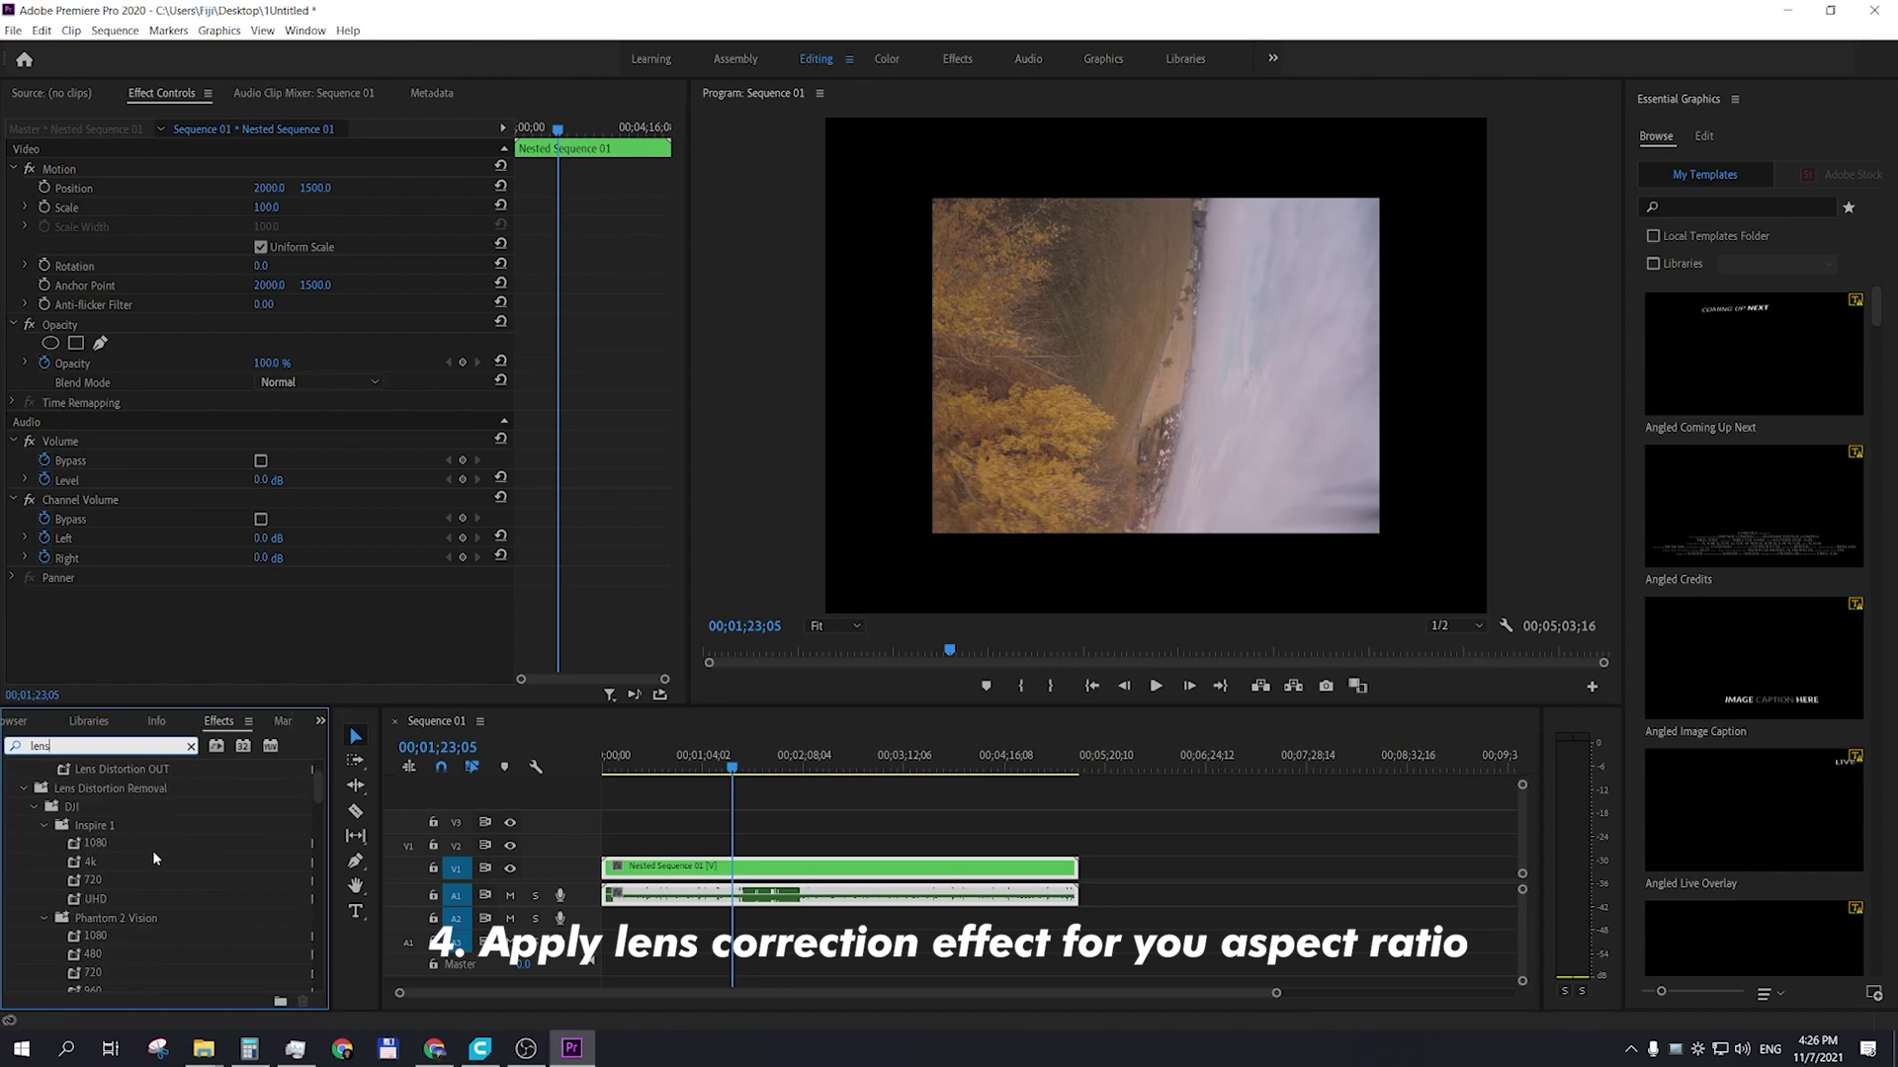
scroll(152, 850, "down", 5)
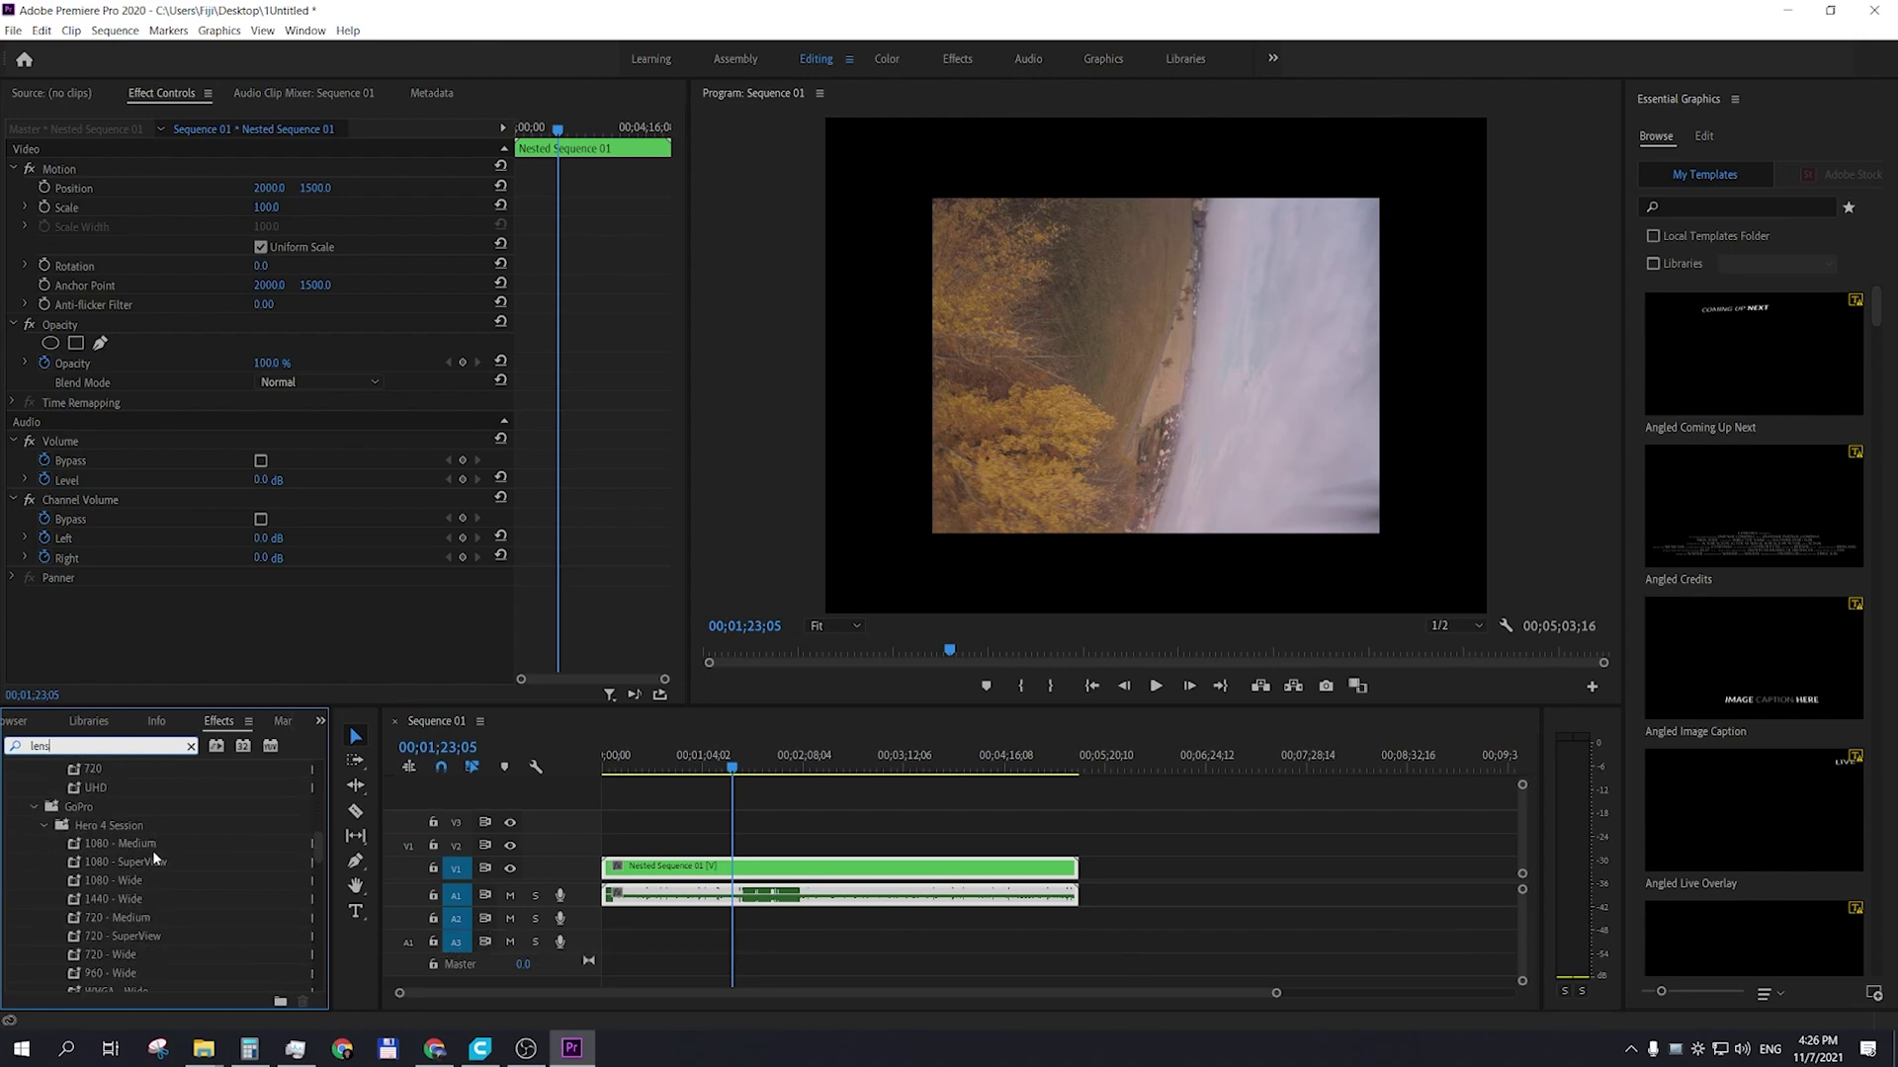
scroll(153, 850, "down", 5)
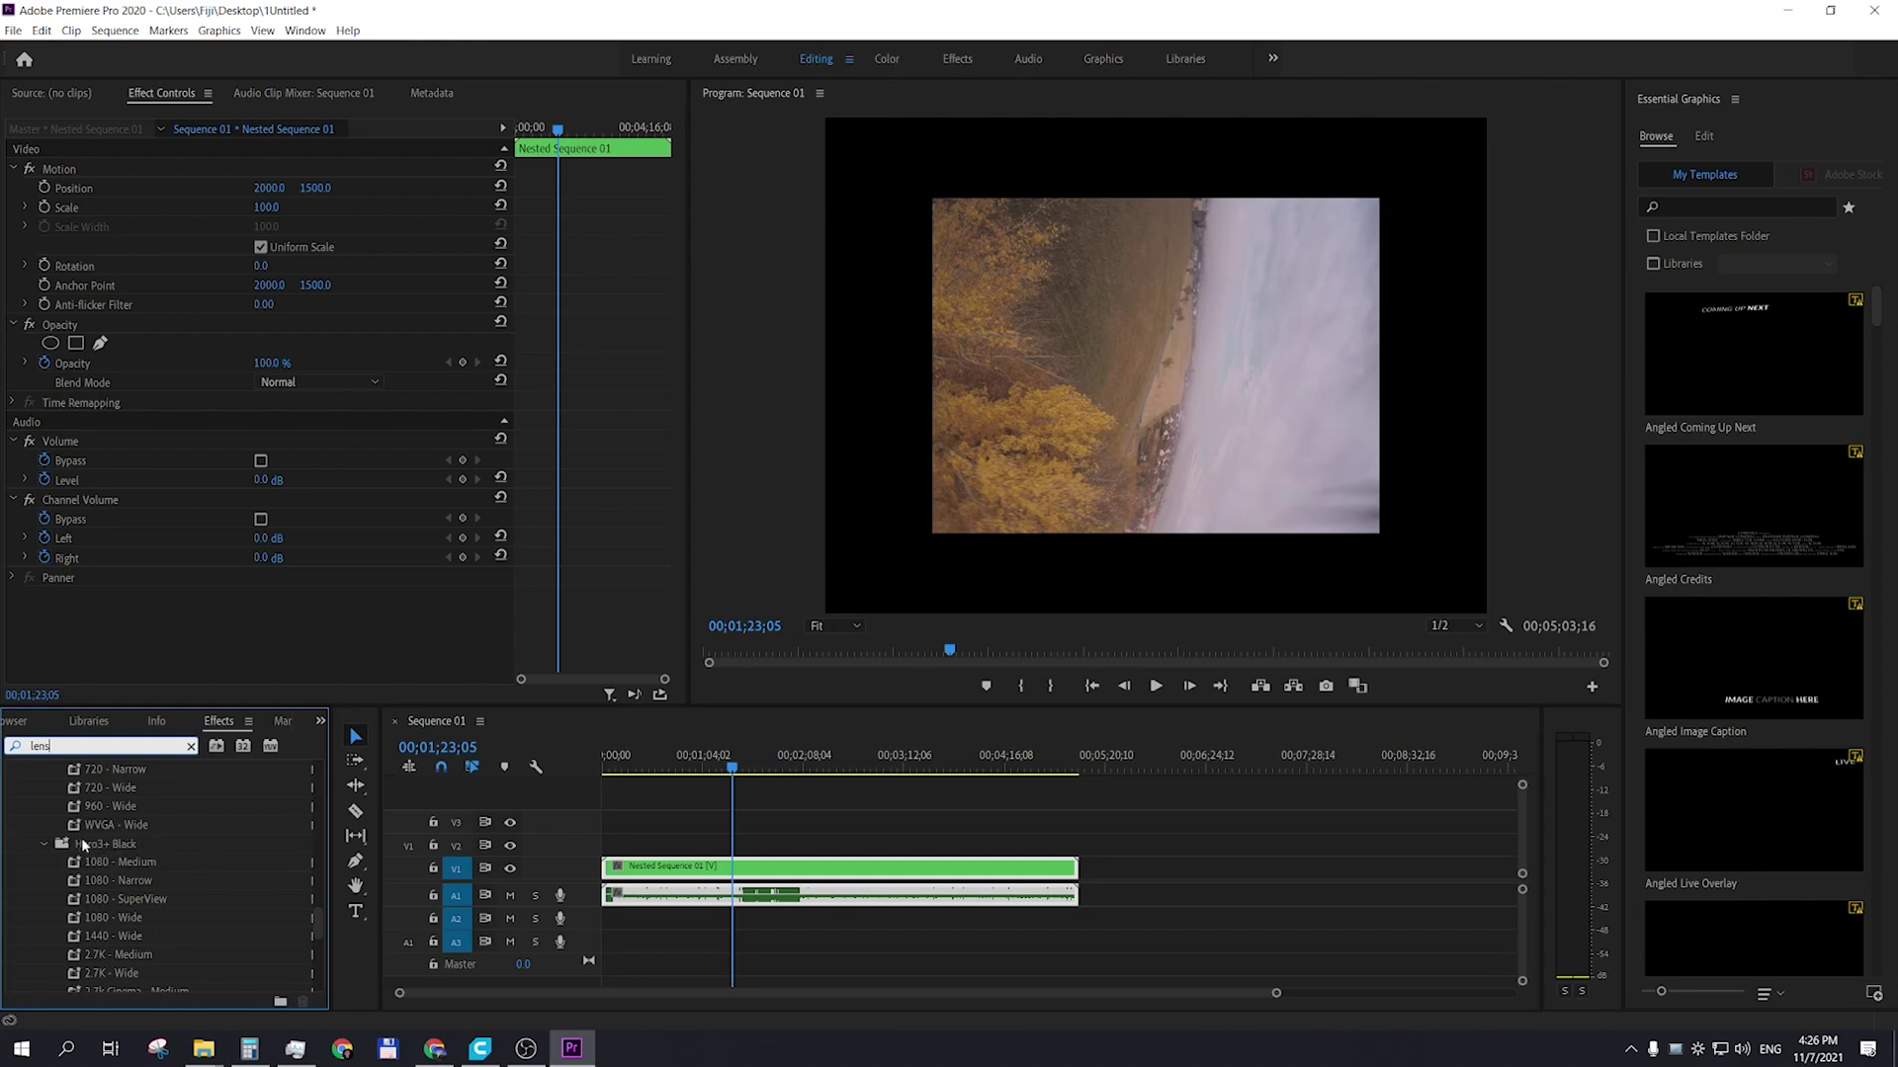
scroll(98, 870, "down", 1)
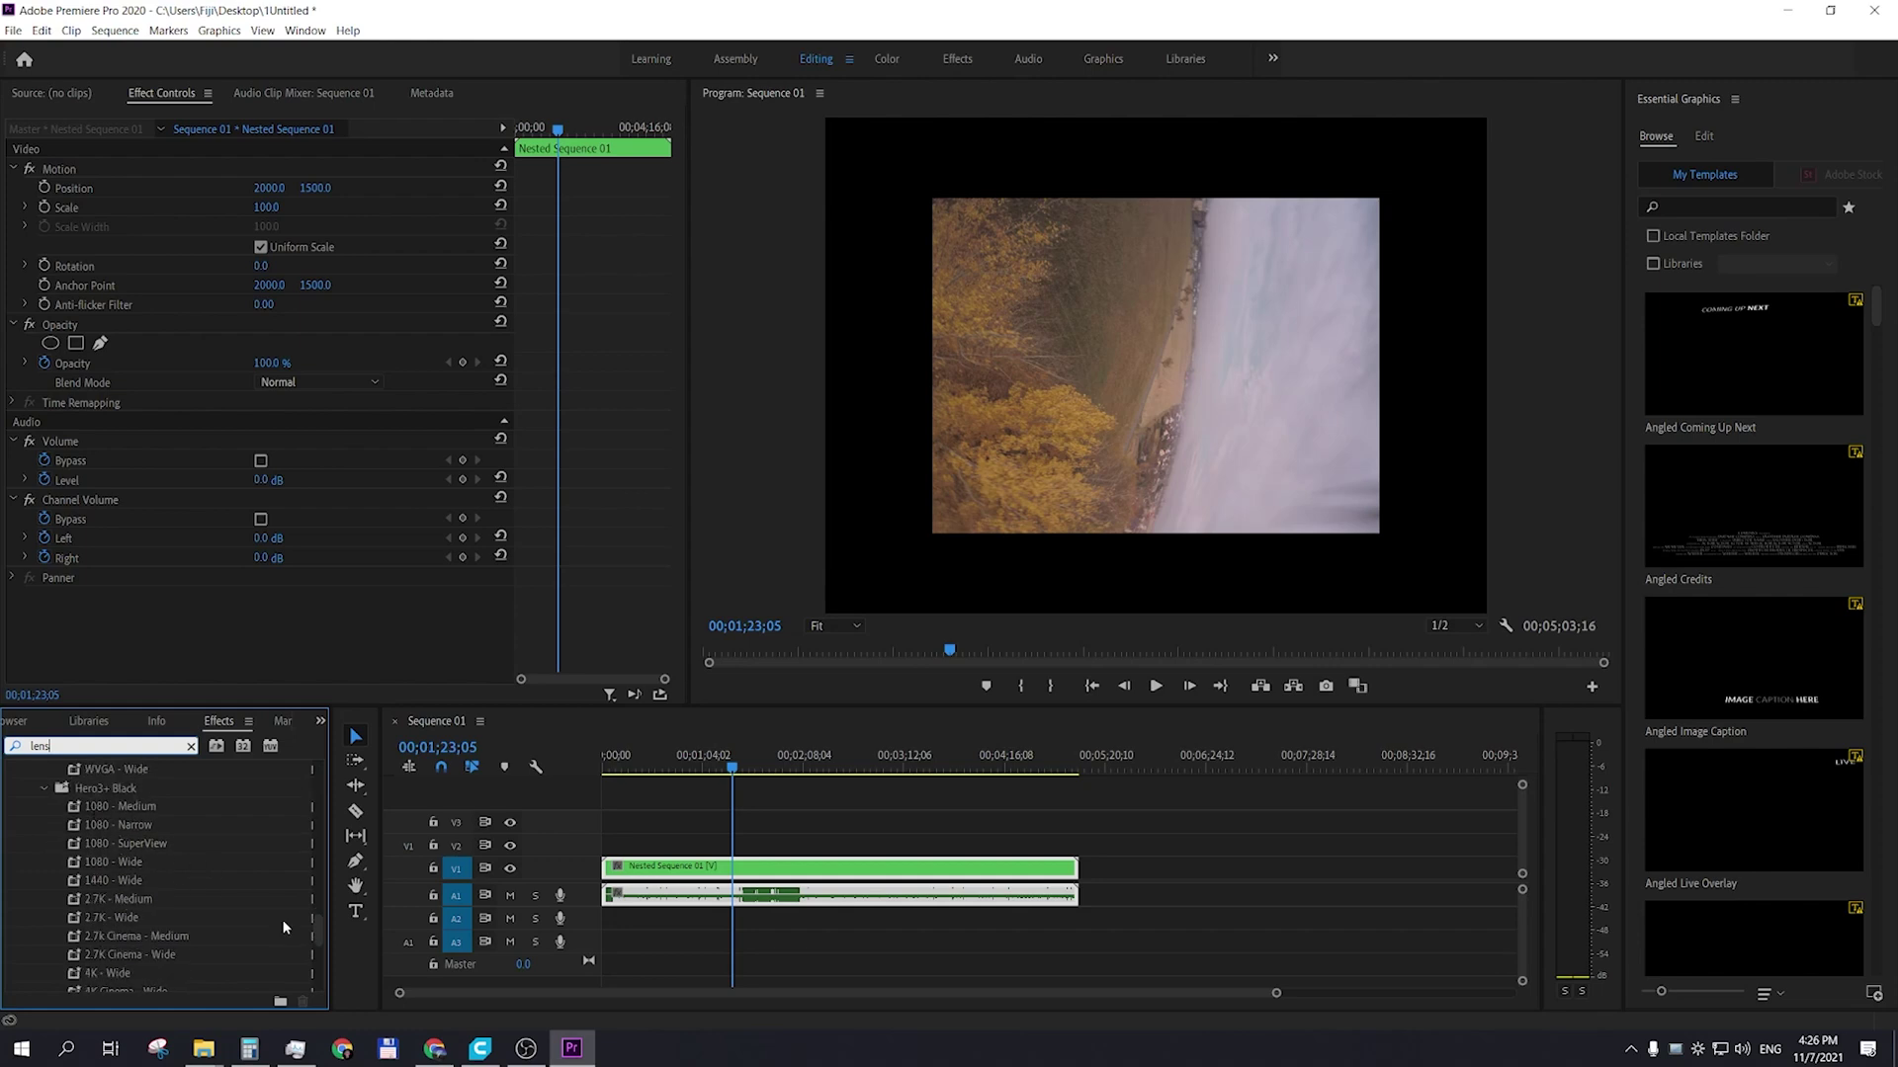
scroll(120, 919, "down", 1)
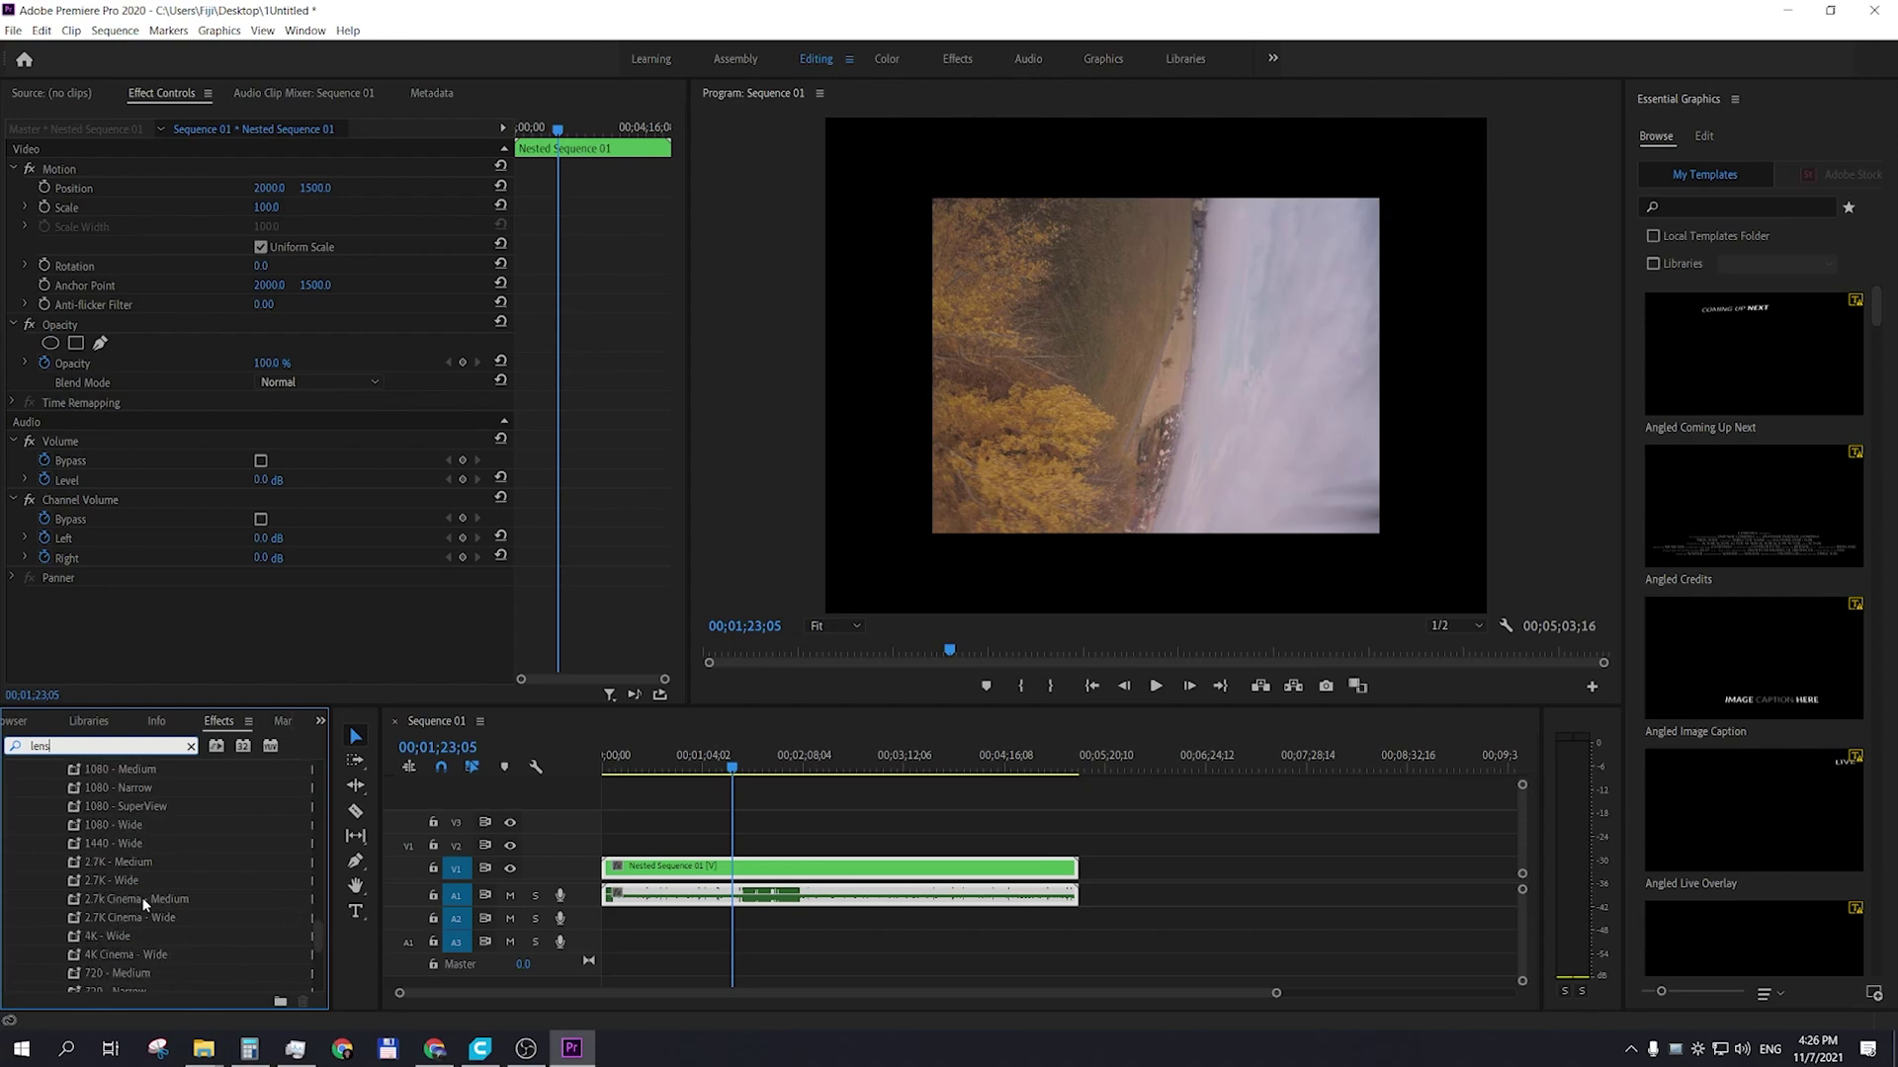
scroll(142, 900, "up", 1)
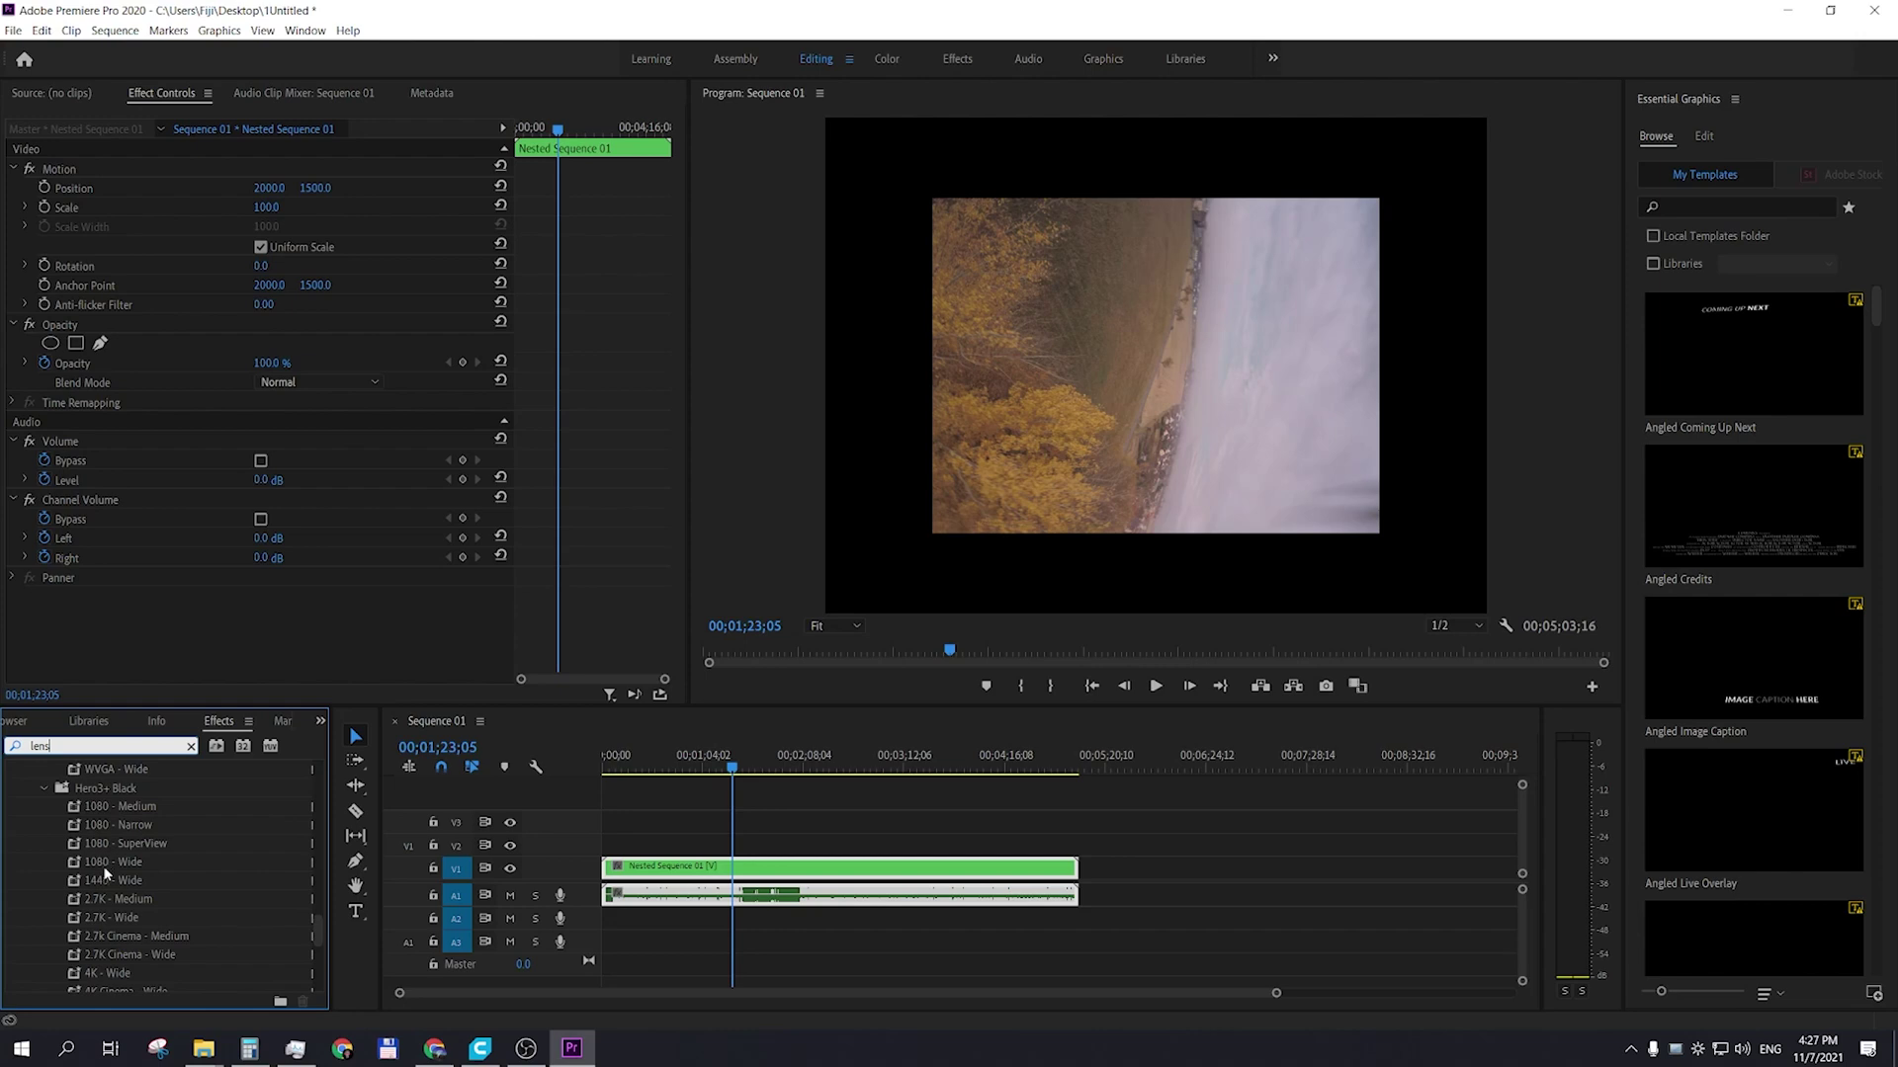
- Apply the Hero3+ Black '1440 - Wide' preset to the nested clip and set Curvature to -40
left_click_drag(99, 880, 777, 848)
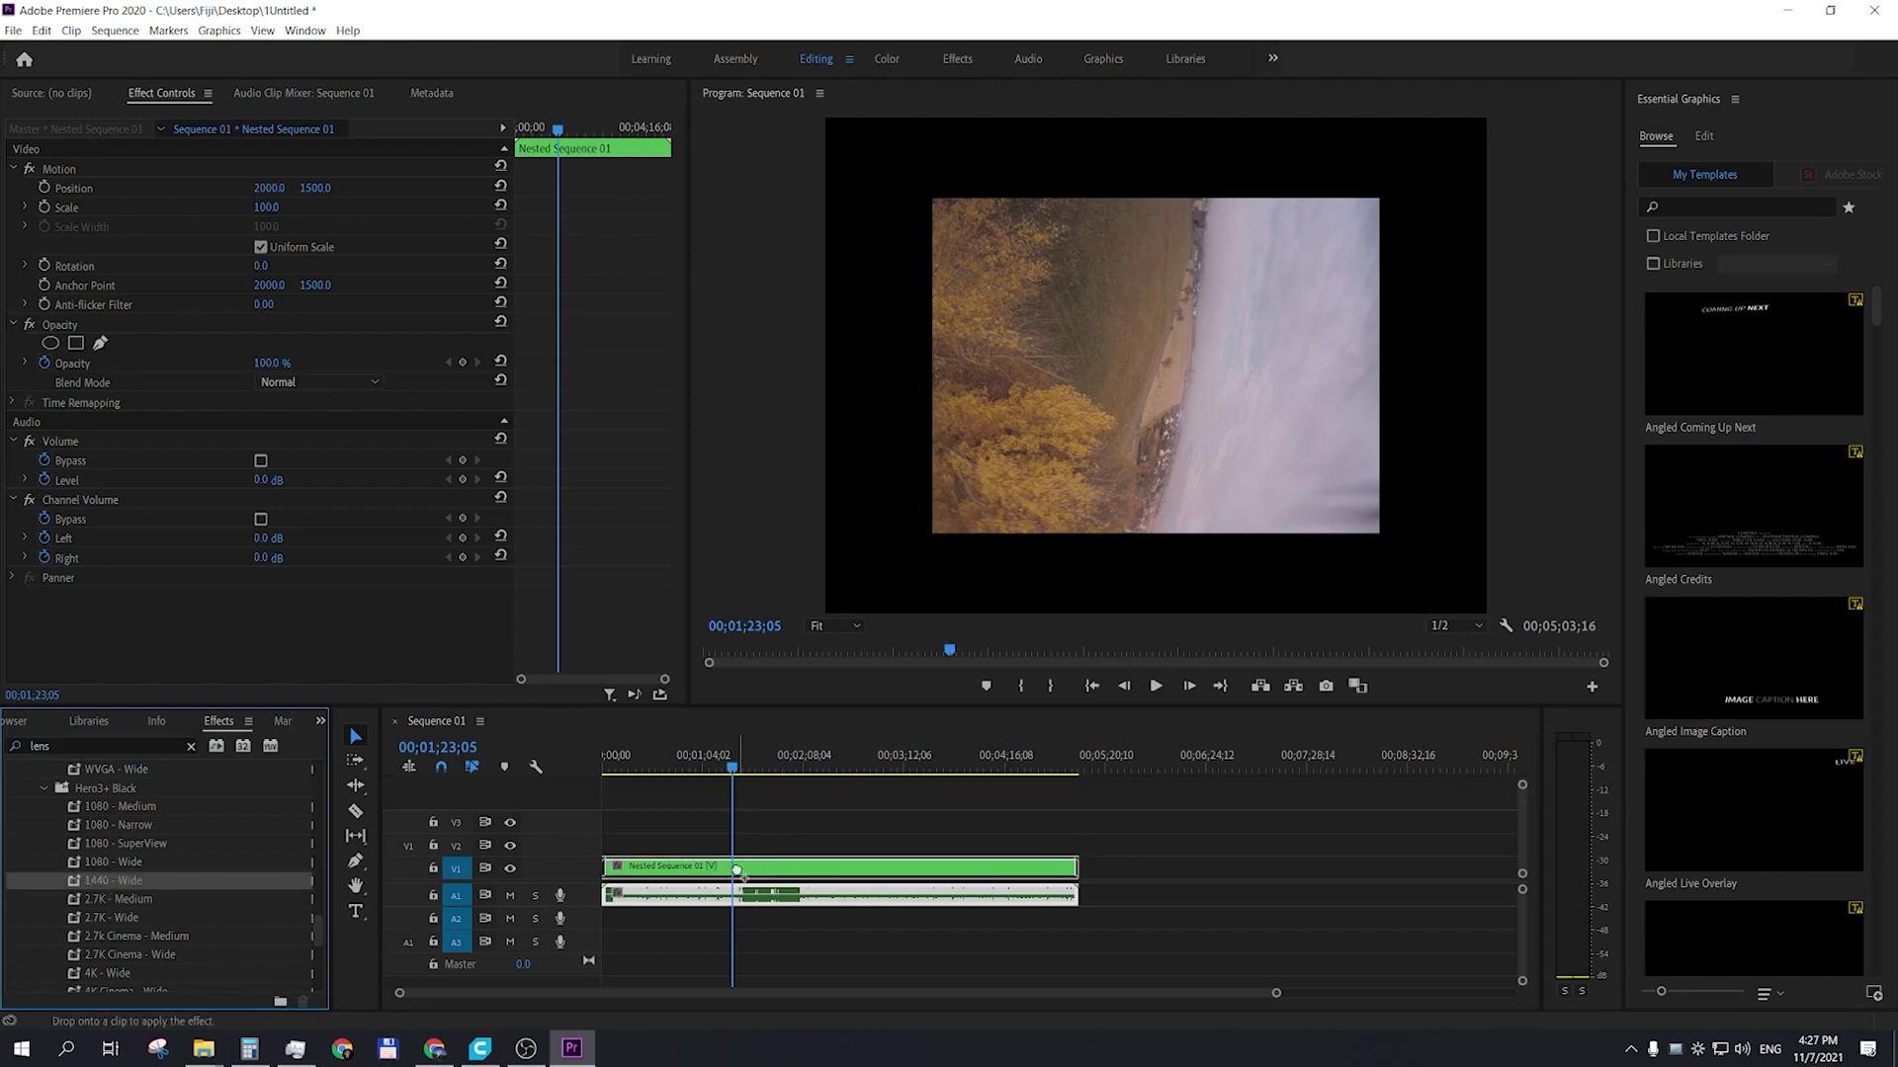
mouse_move(736, 870)
left_mouse_down()
mouse_move(697, 873)
mouse_move(725, 870)
left_mouse_up()
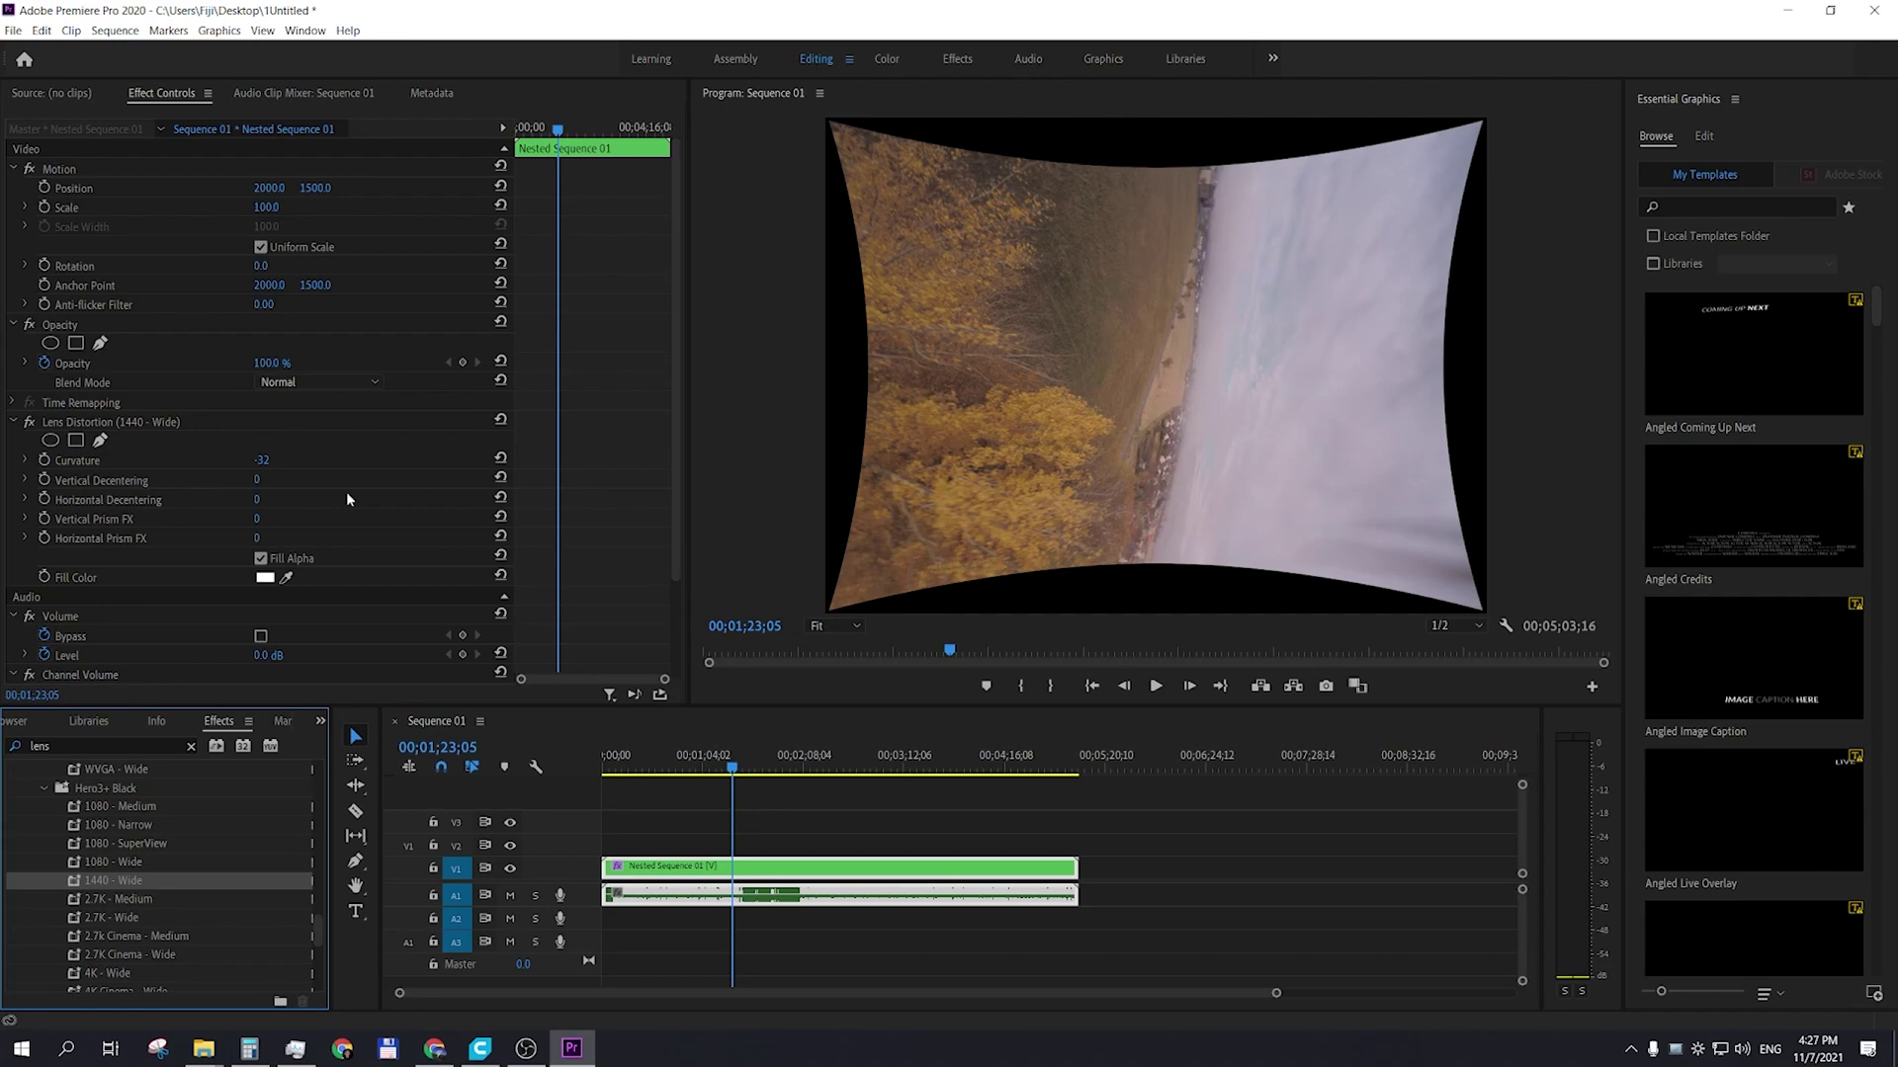
left_click(262, 460)
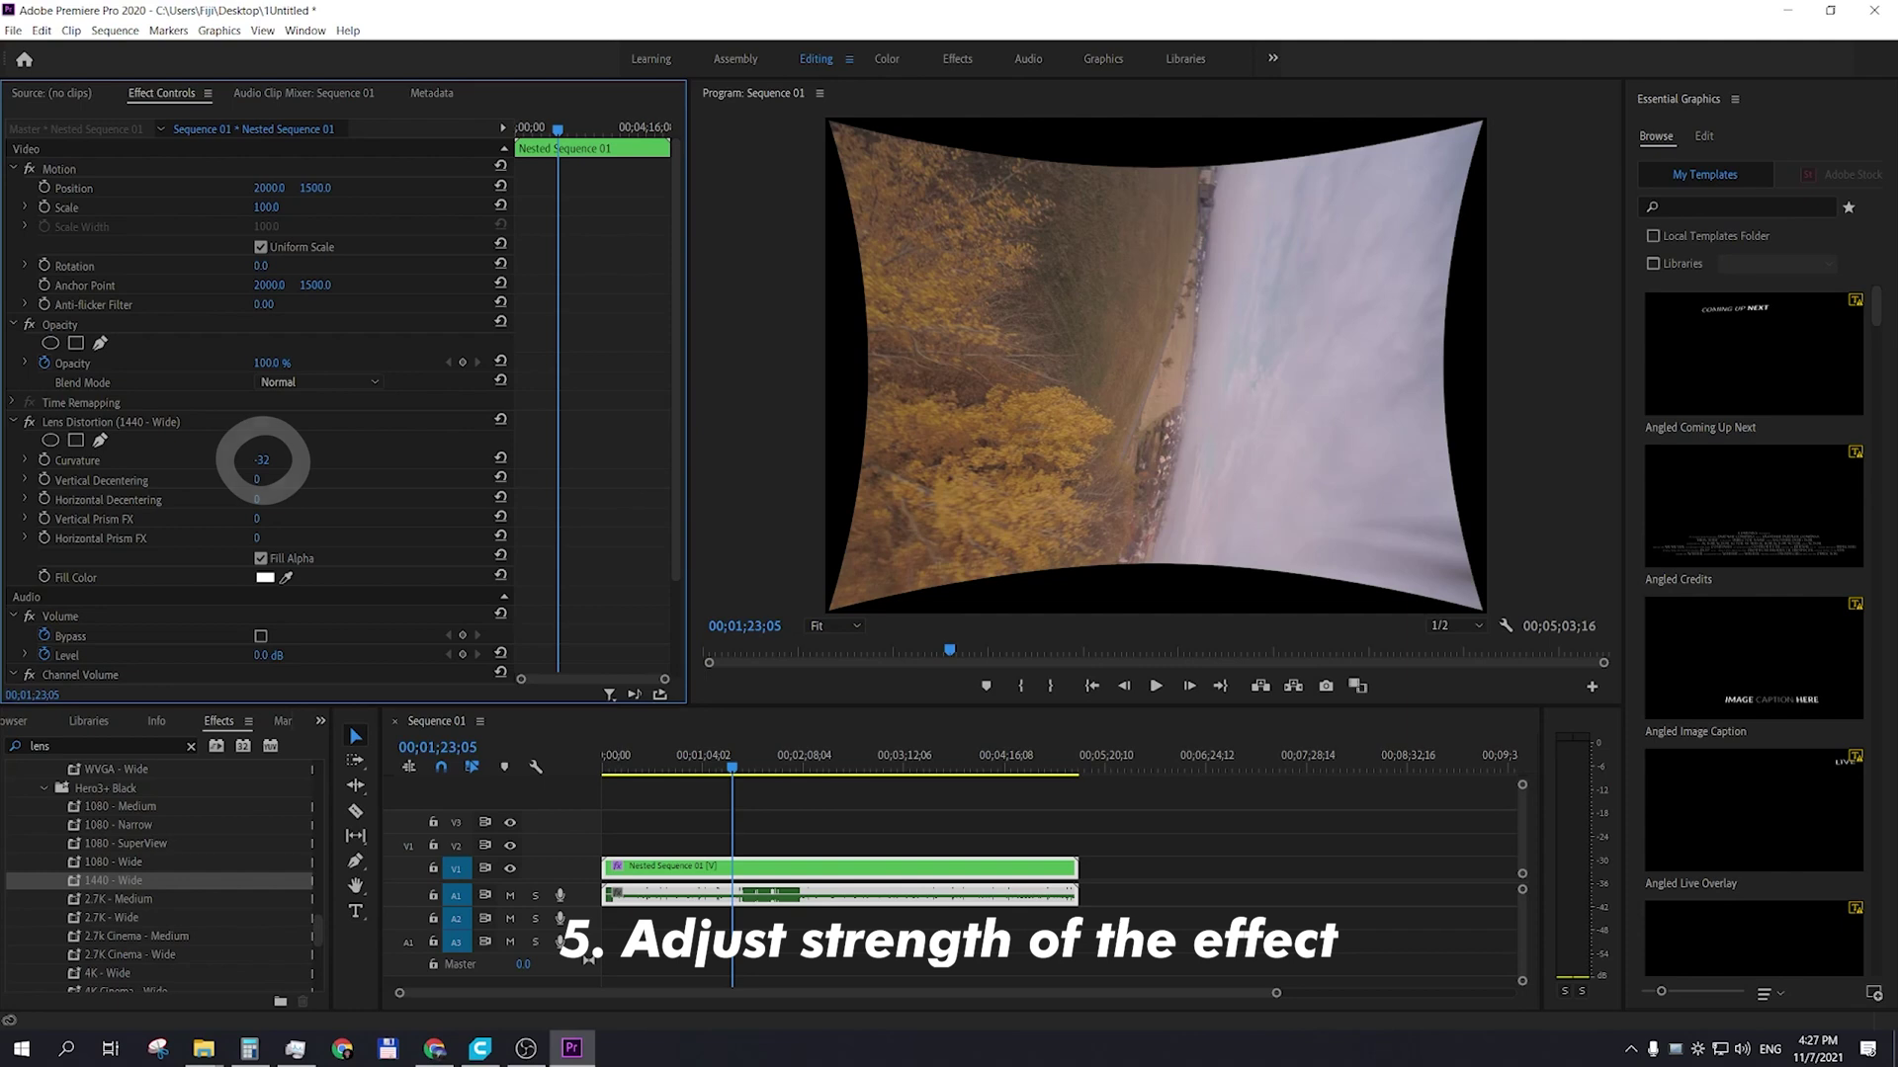
left_click_drag(263, 461, 245, 461)
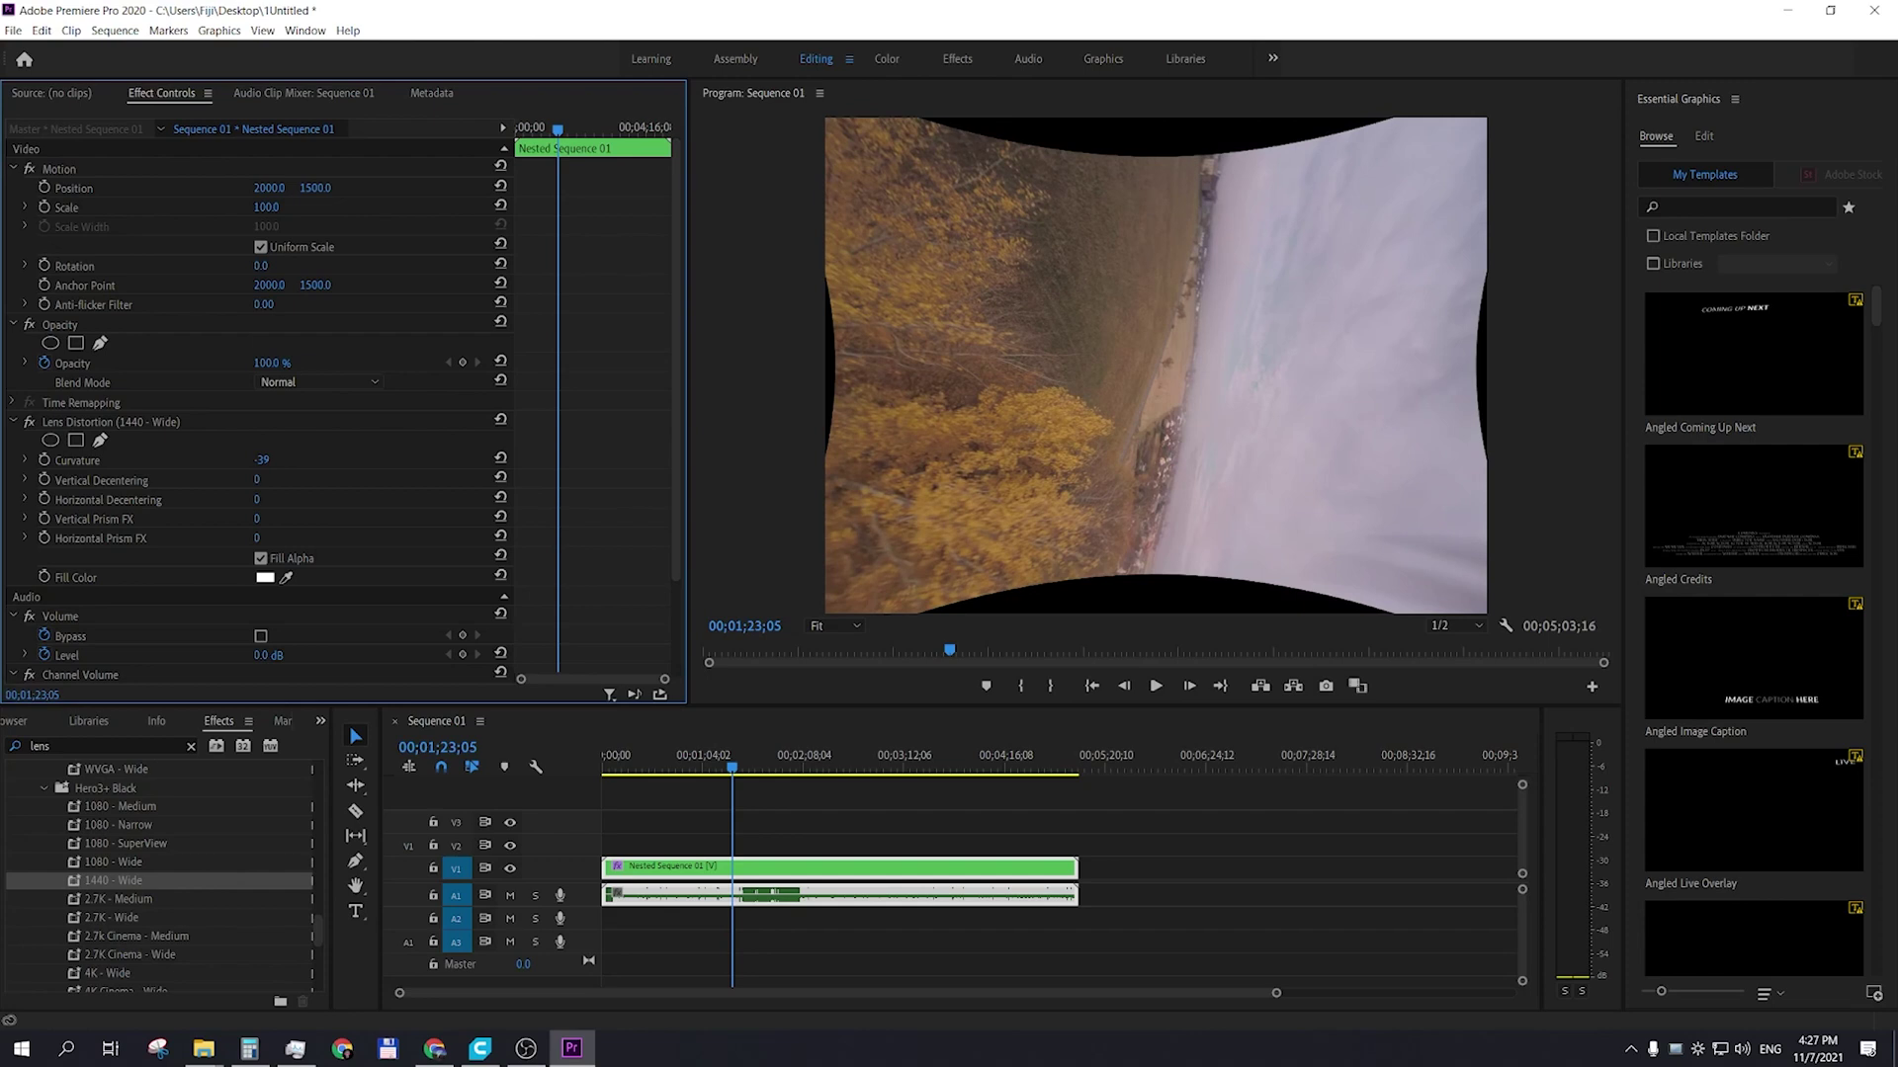
left_click_drag(245, 461, 279, 463)
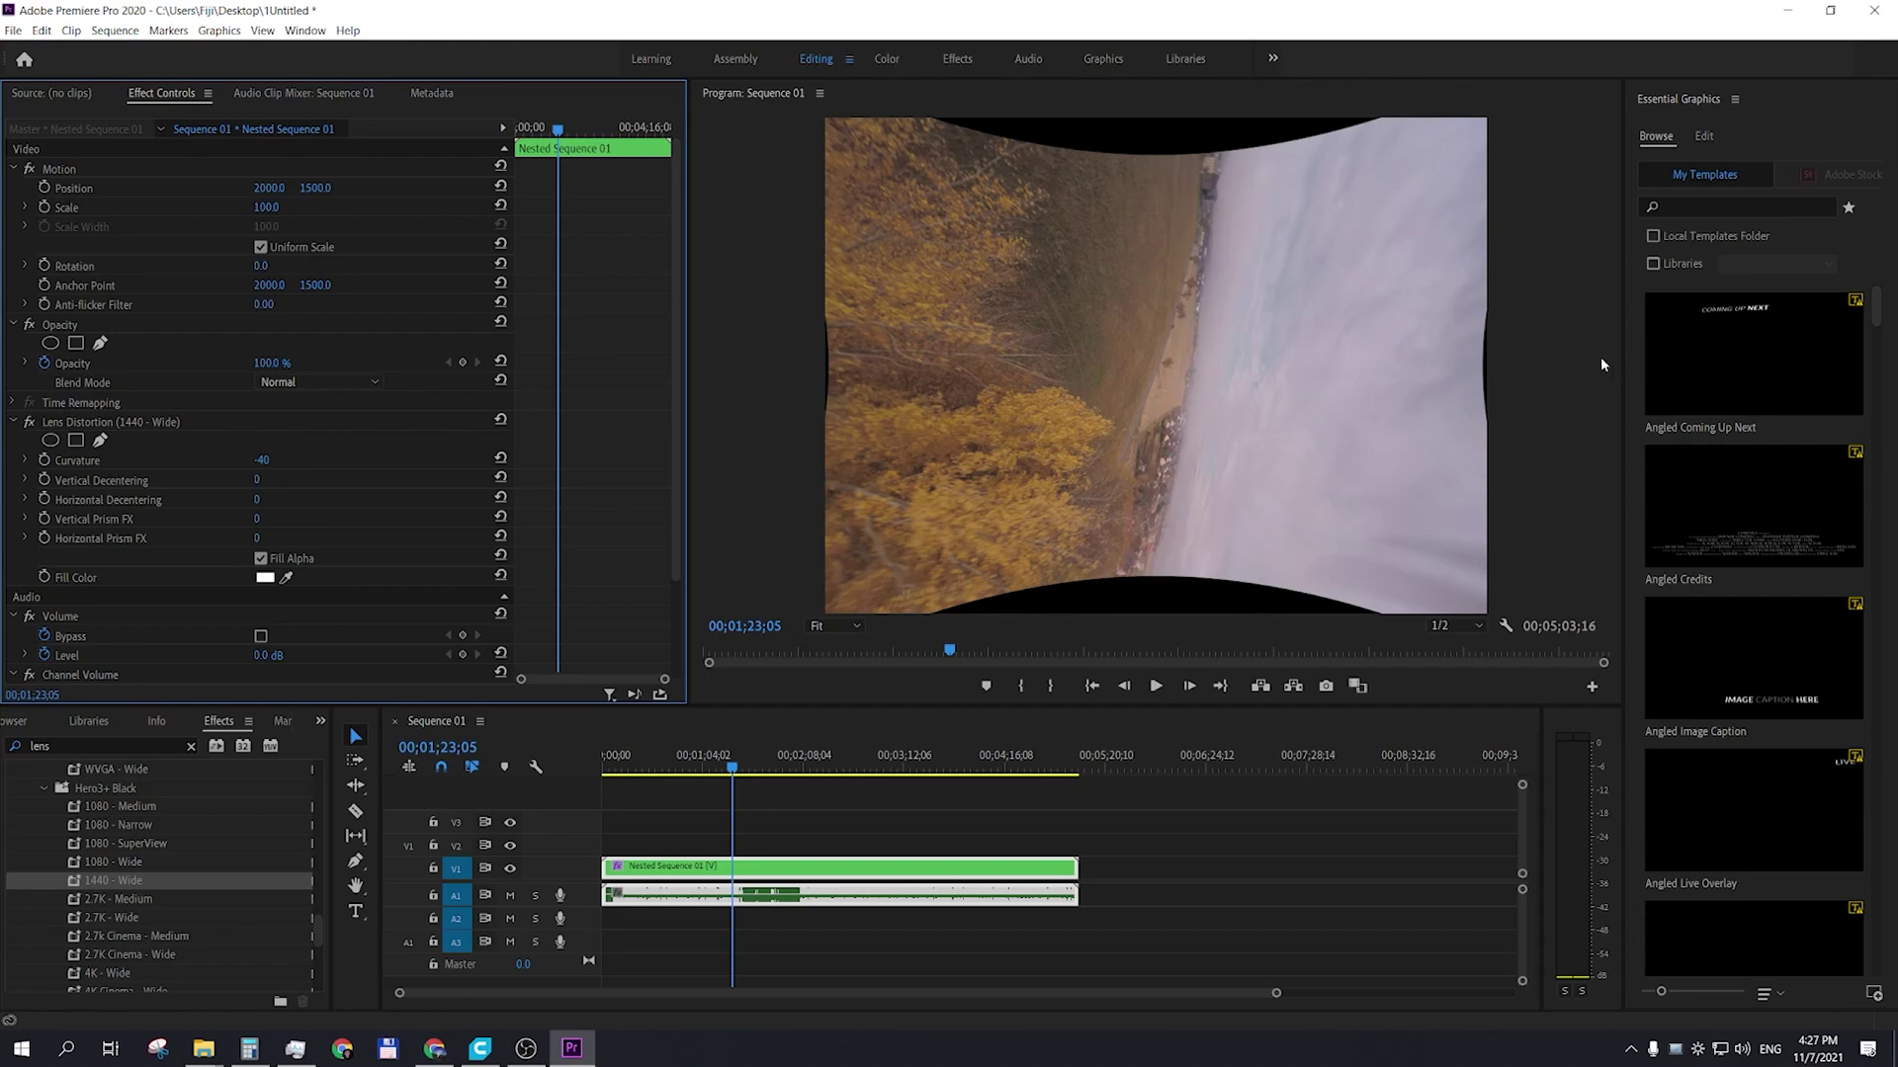
left_click(272, 209)
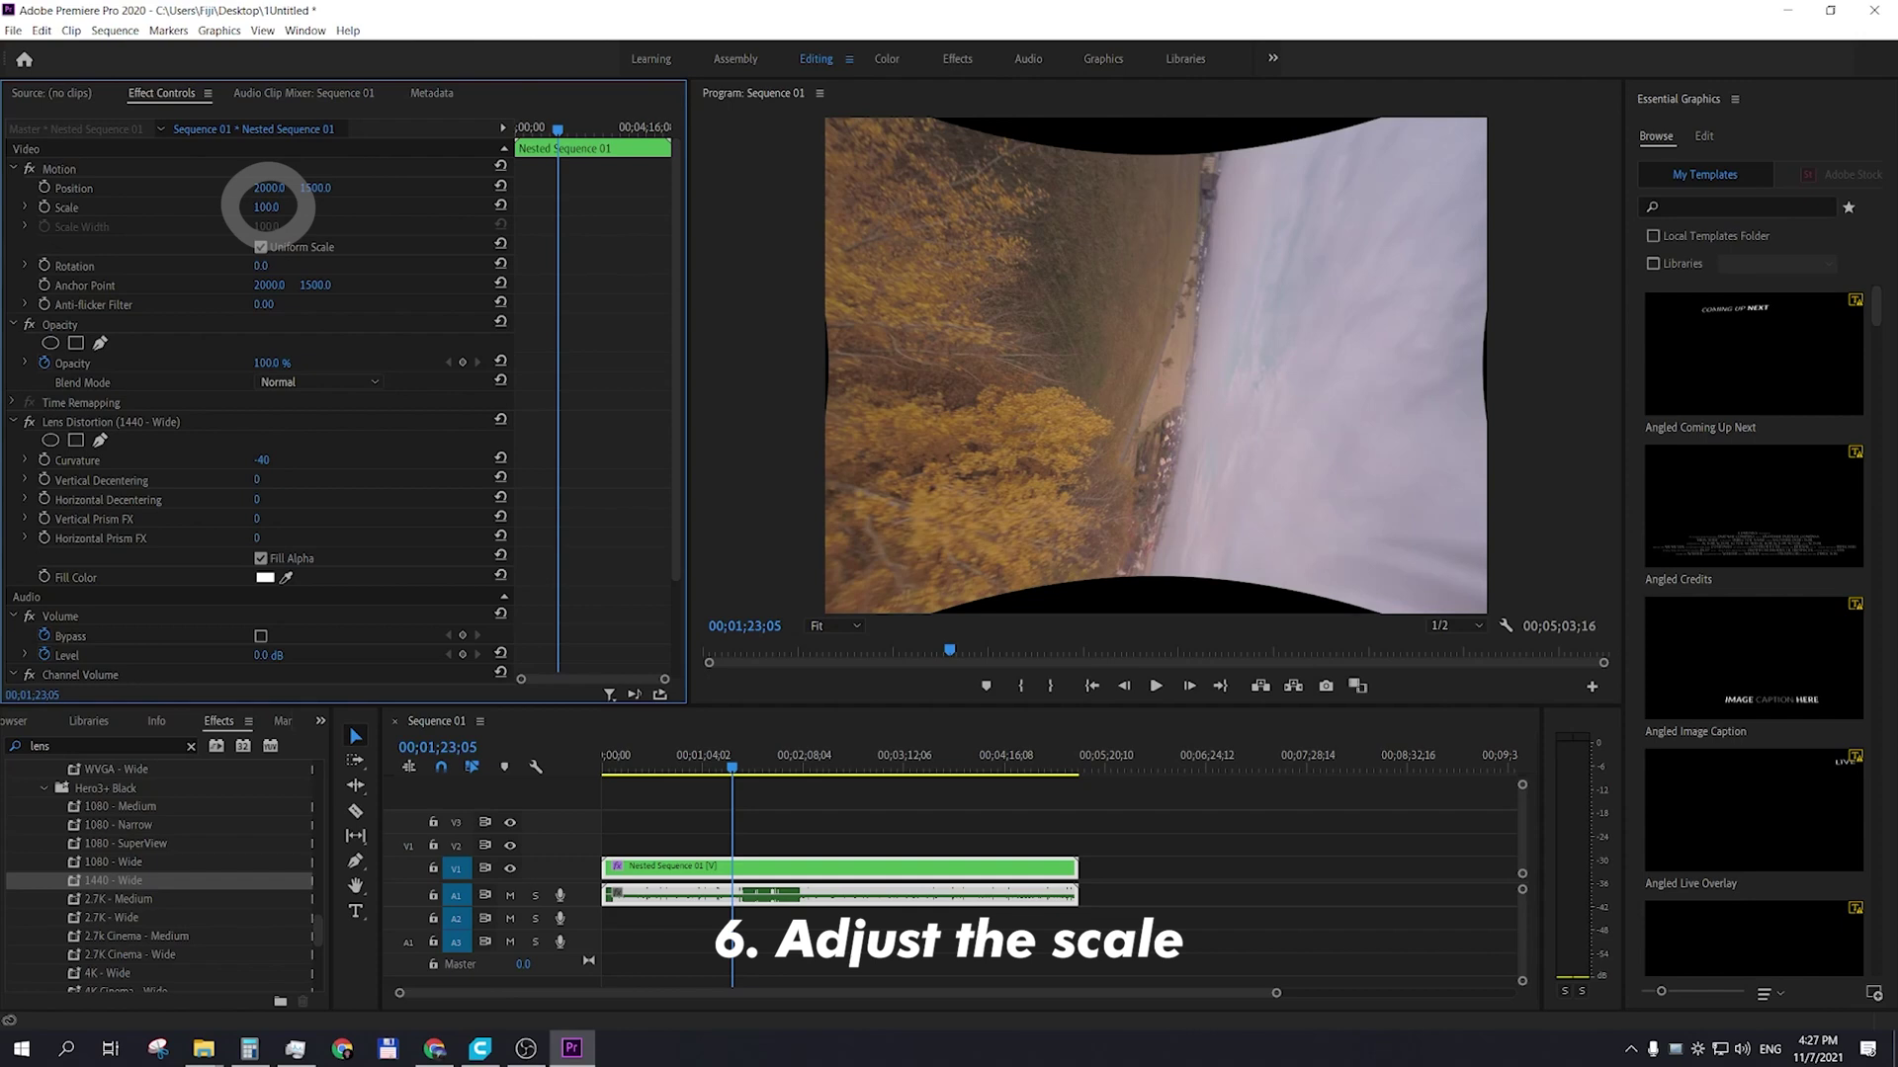
- Scale the nested clip to 120, preview another frame, and recheck Curvature at -40
left_click_drag(267, 207, 285, 208)
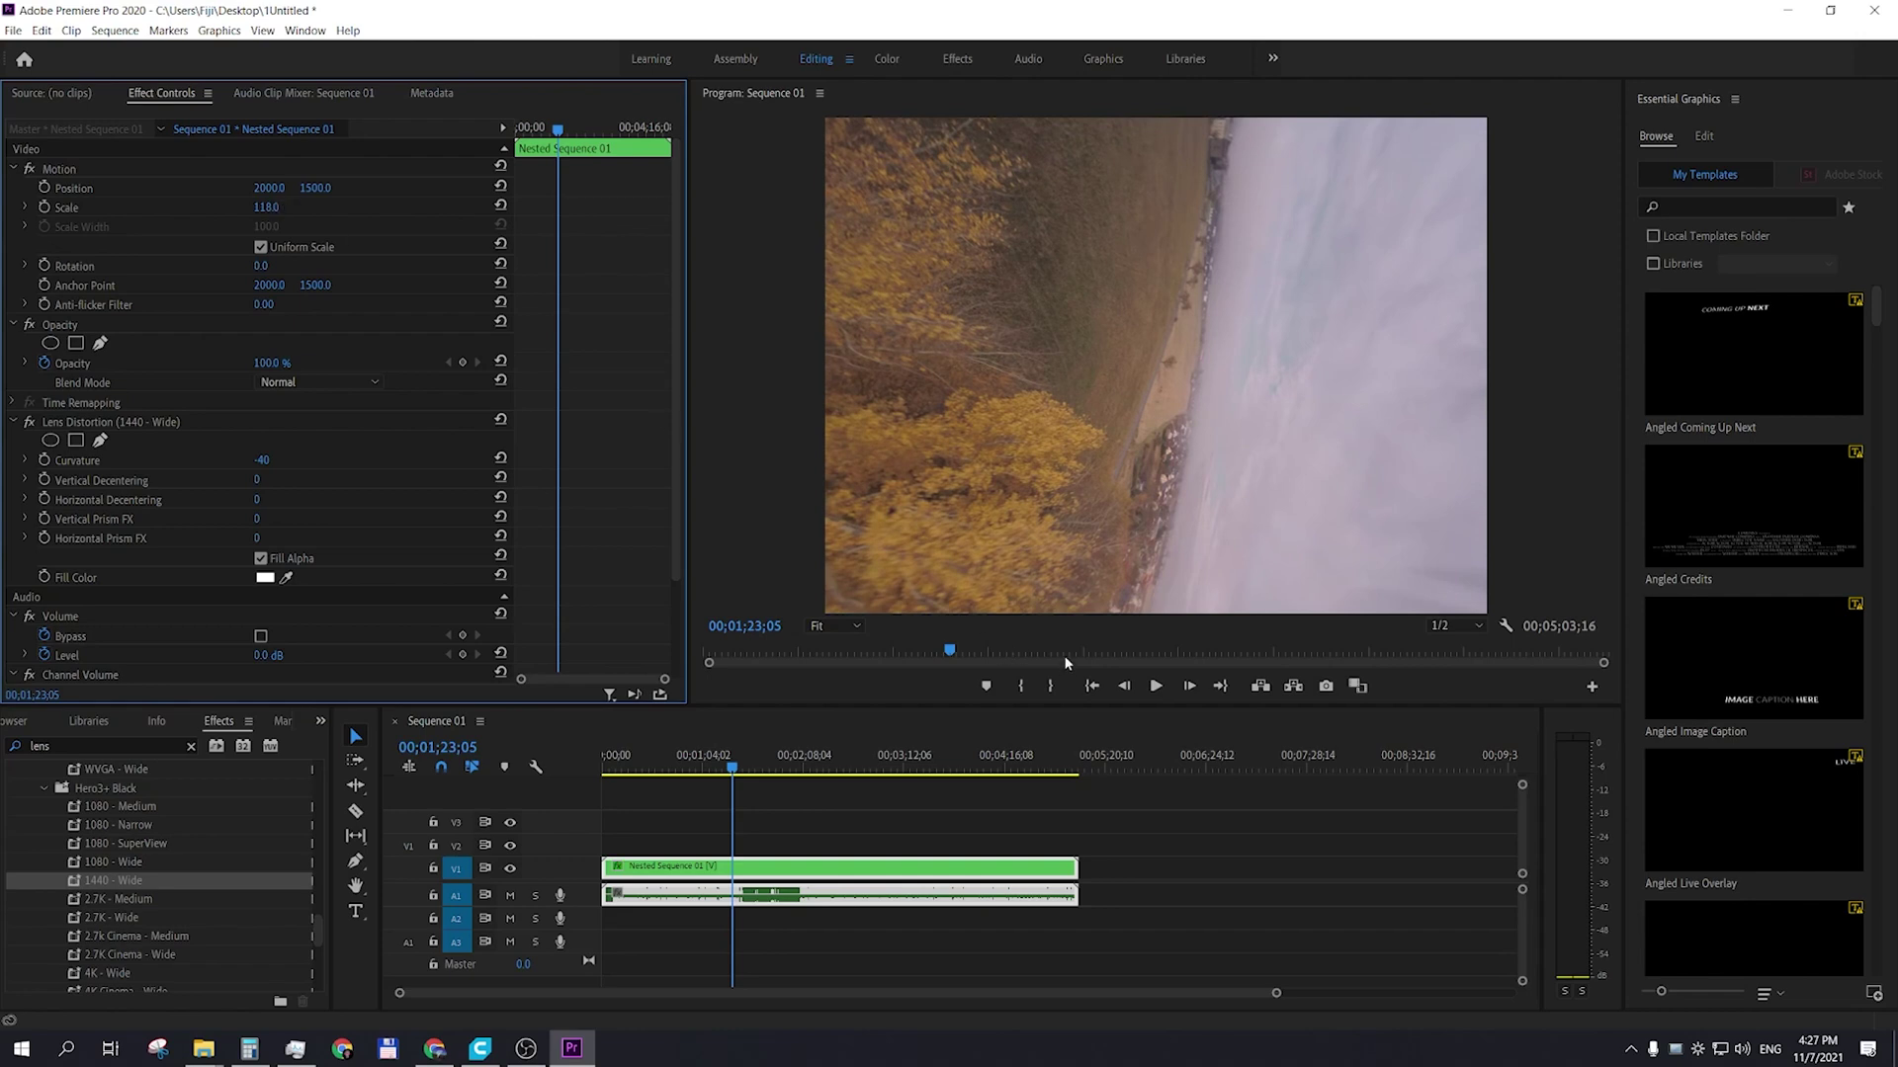
left_click(846, 652)
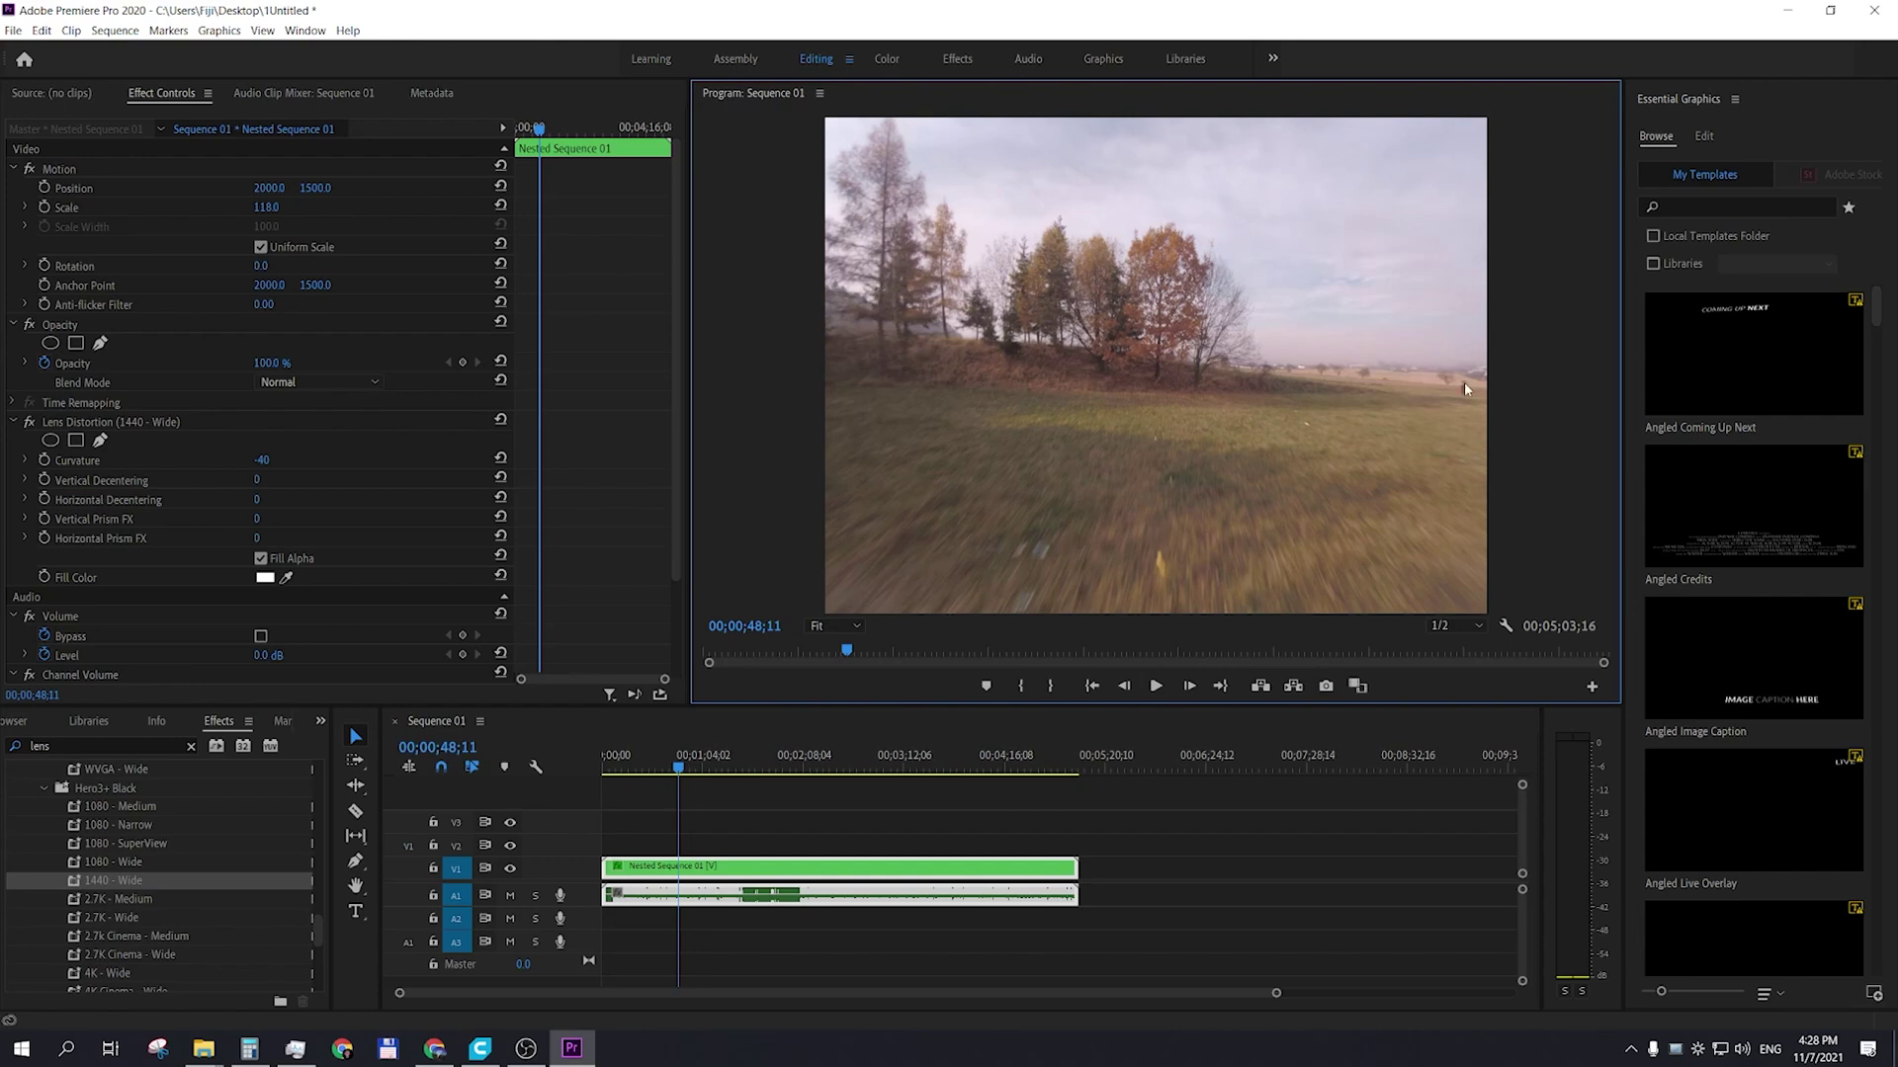
left_click(261, 460)
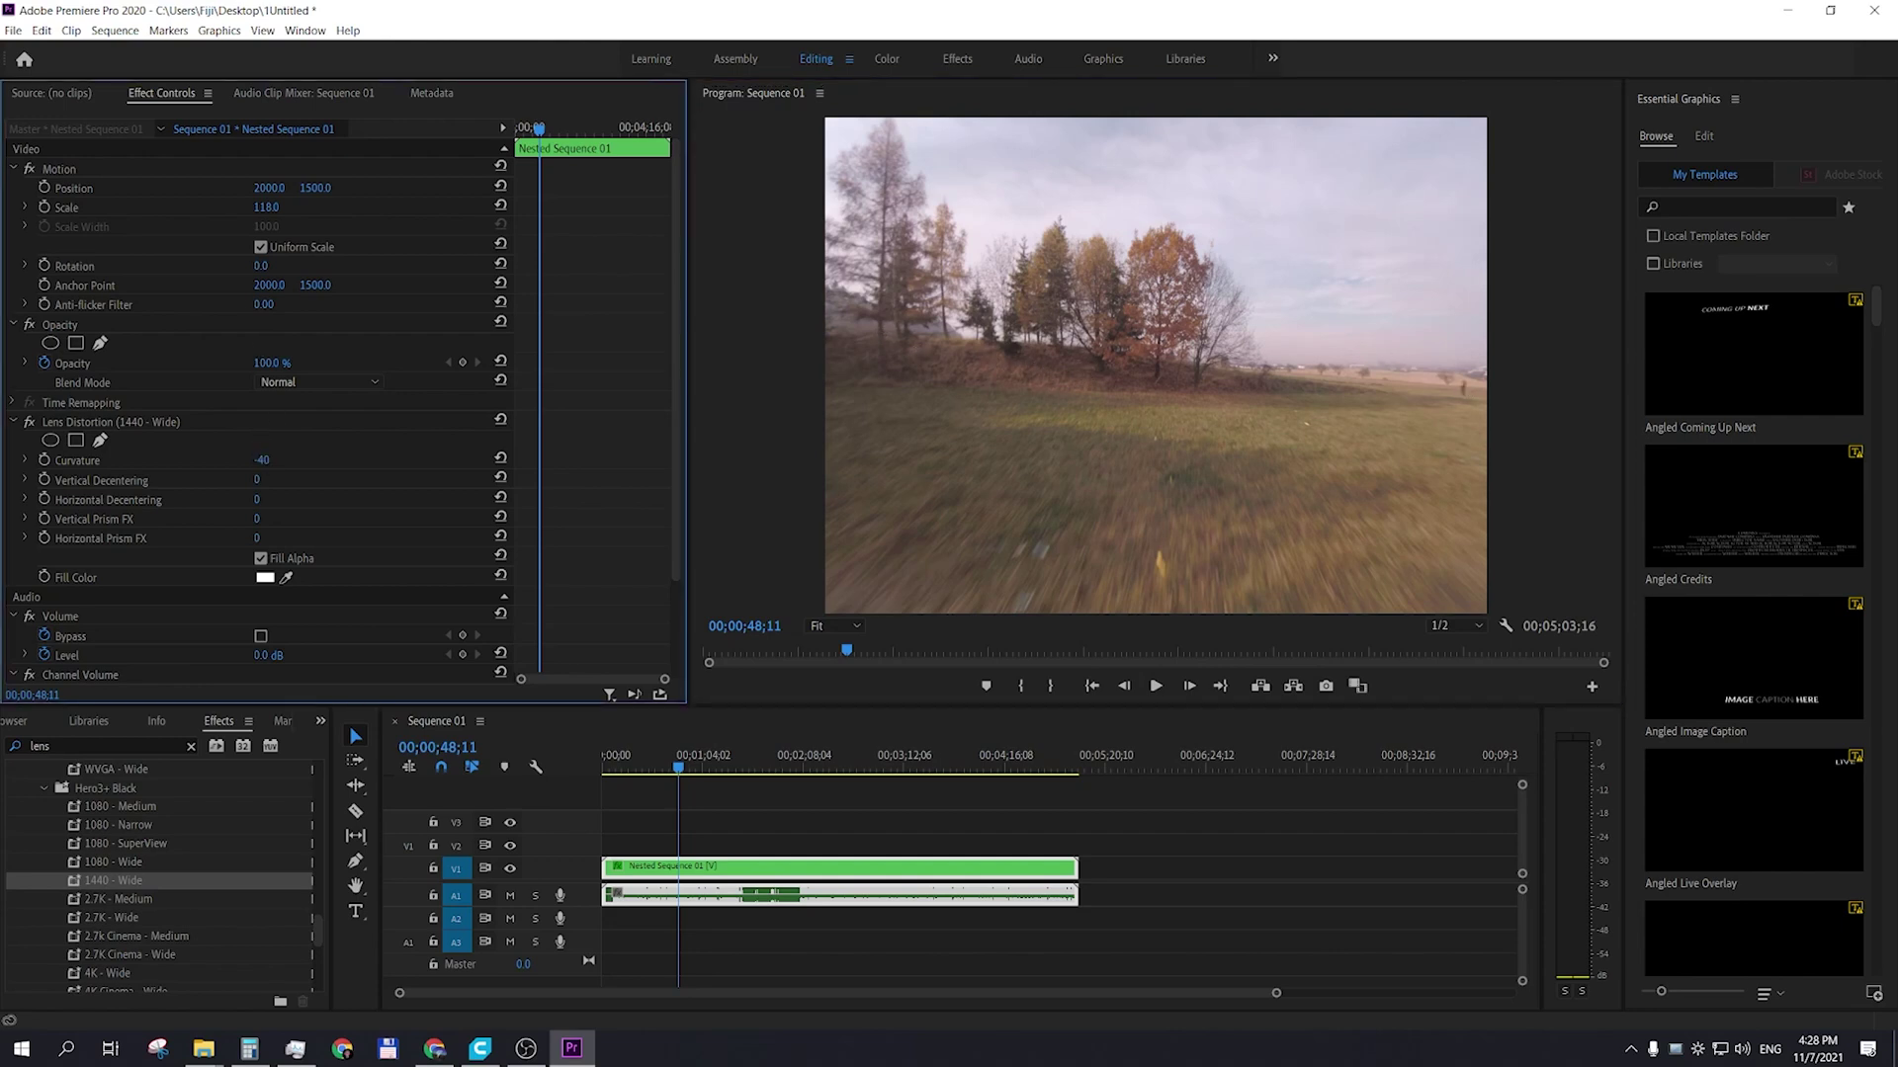
left_click_drag(260, 460, 261, 460)
left_click(33, 423)
left_click(33, 423)
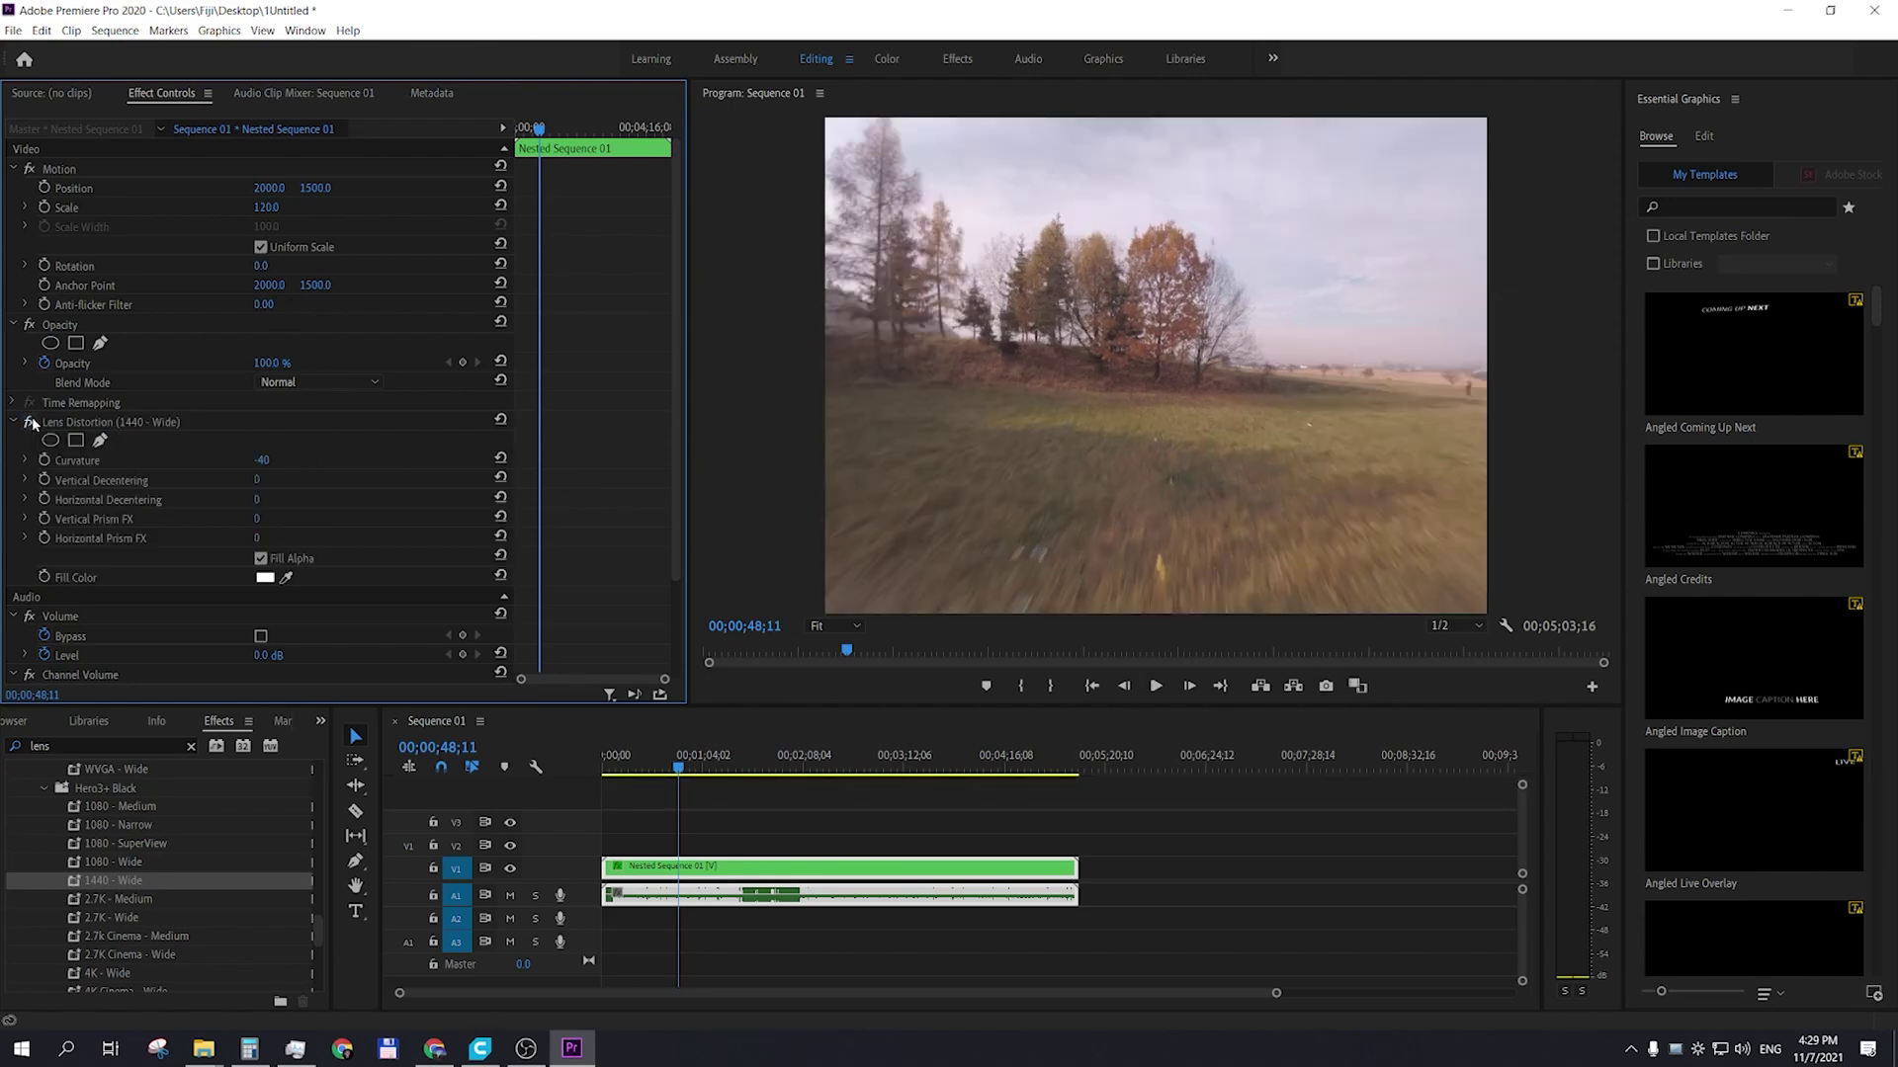
left_click(32, 423)
left_click(32, 423)
left_click(33, 423)
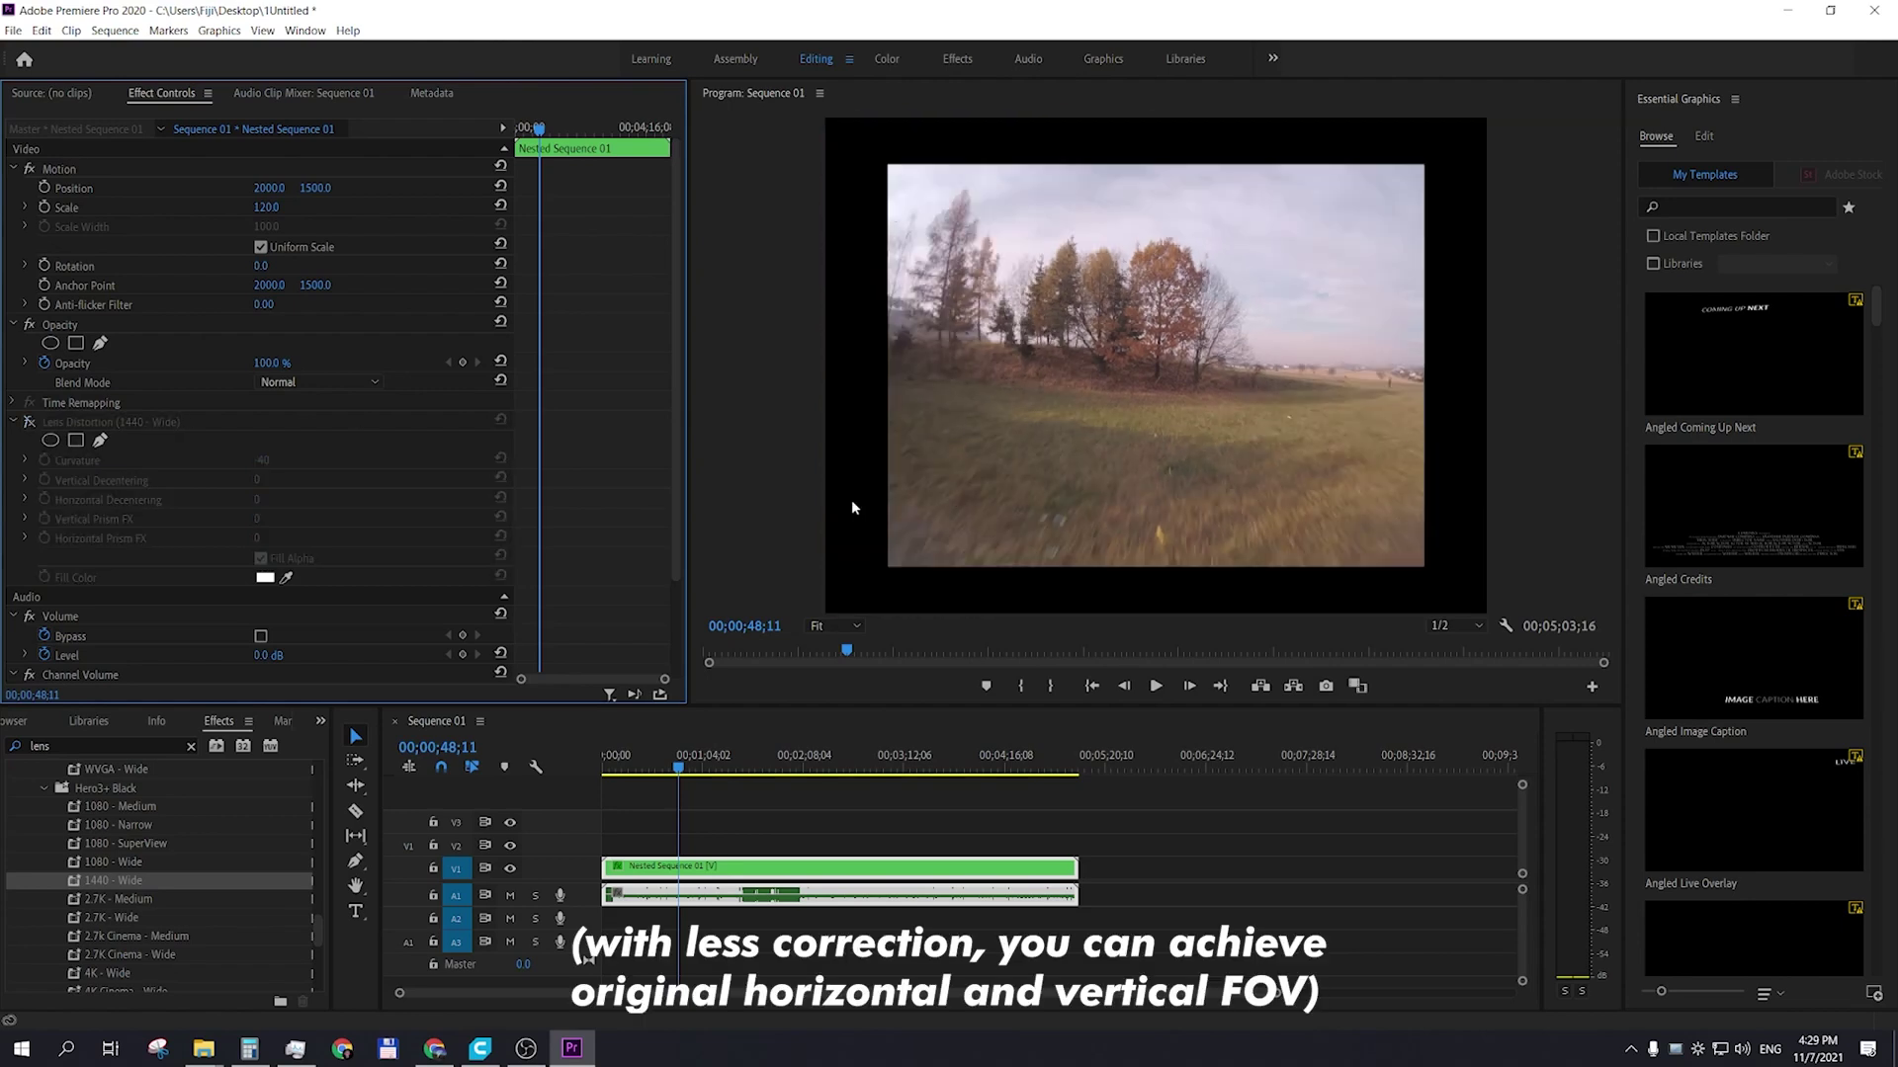
left_click(33, 423)
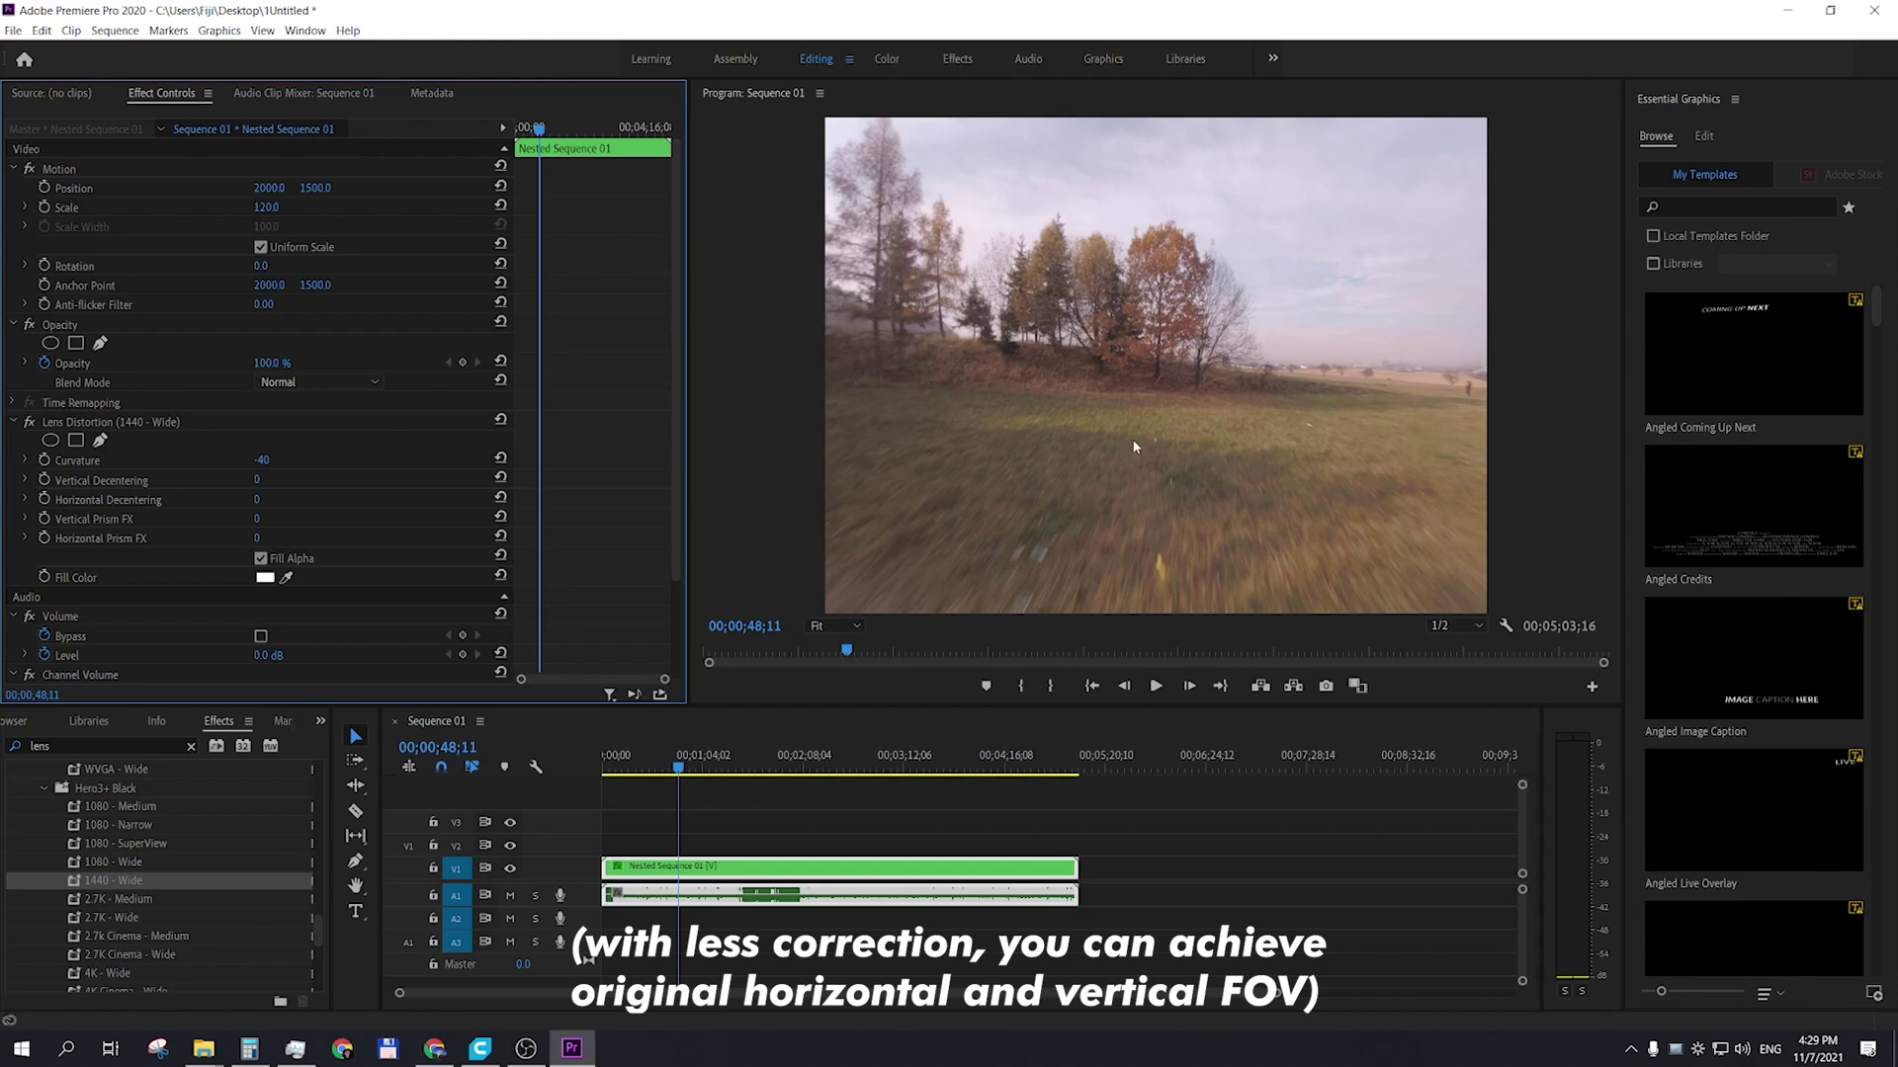